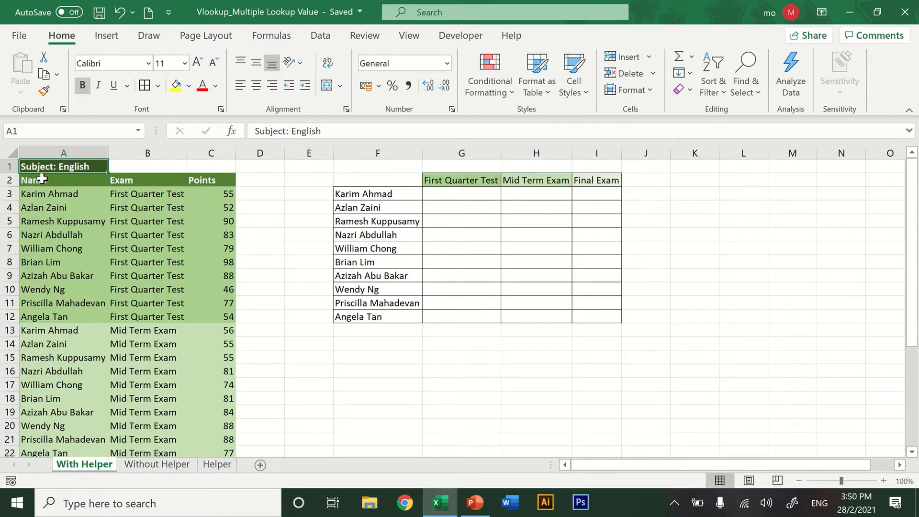
Step: Examine the Name, Exam and Points records for all three exams and the empty summary grid F3:I12
{"action": "left_click_drag", "start_coordinate": [42, 178], "coordinate": [225, 180]}
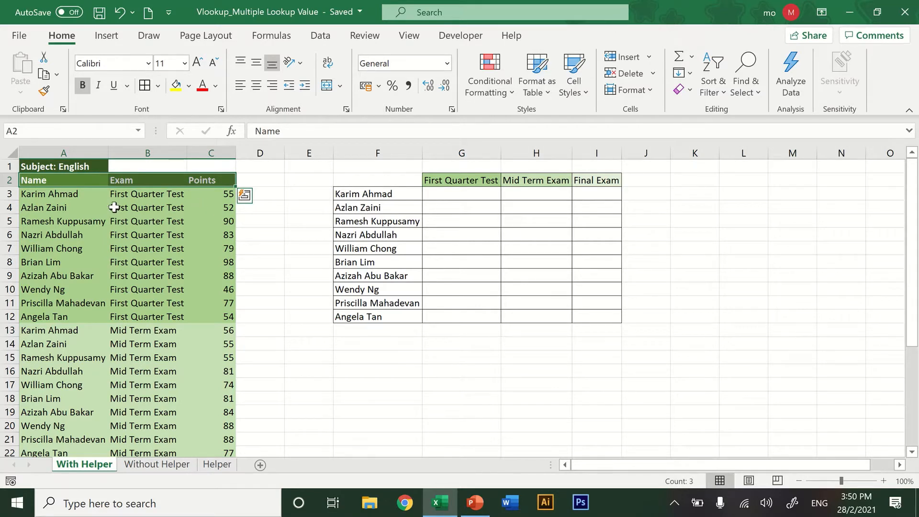
{"action": "left_click_drag", "start_coordinate": [67, 194], "coordinate": [58, 318]}
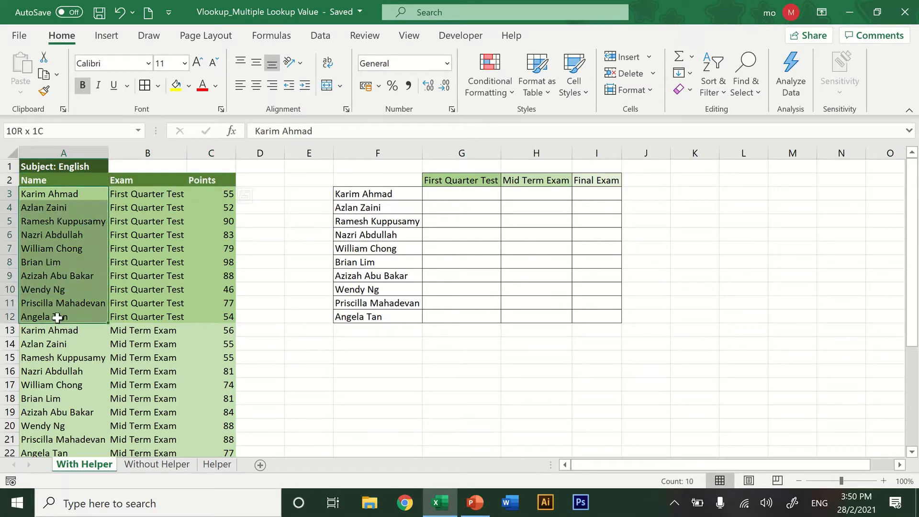
{"action": "left_click_drag", "start_coordinate": [144, 194], "coordinate": [131, 319]}
{"action": "left_click_drag", "start_coordinate": [211, 194], "coordinate": [205, 317]}
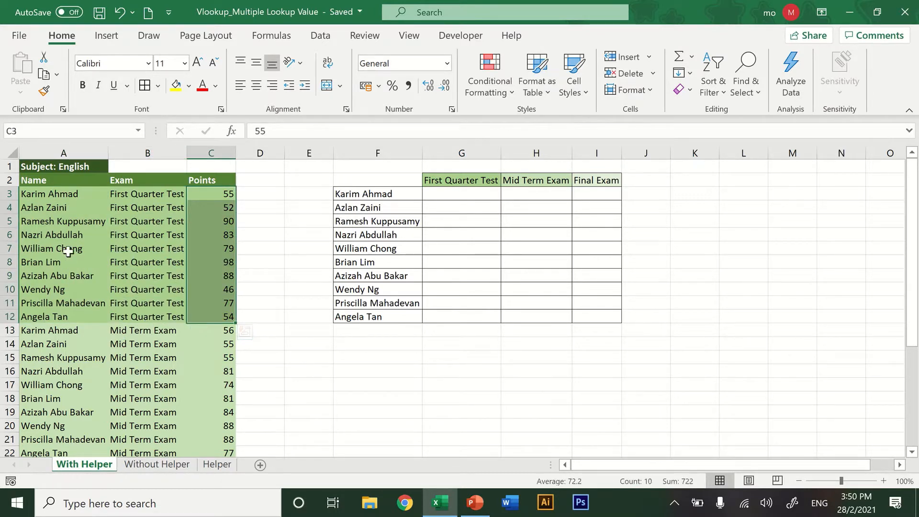
{"action": "left_click_drag", "start_coordinate": [51, 193], "coordinate": [59, 317]}
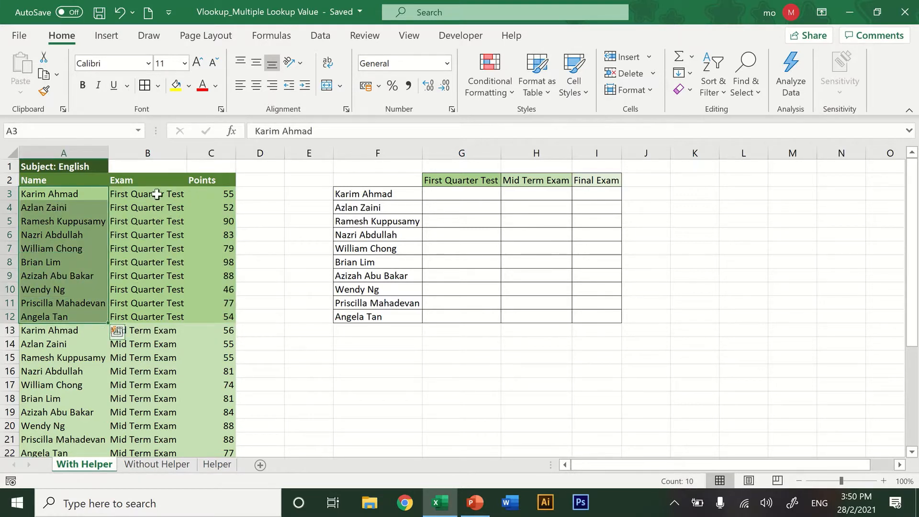
{"action": "left_click_drag", "start_coordinate": [157, 194], "coordinate": [152, 411]}
{"action": "scroll", "coordinate": [178, 289], "scroll_direction": "down", "scroll_amount": 1}
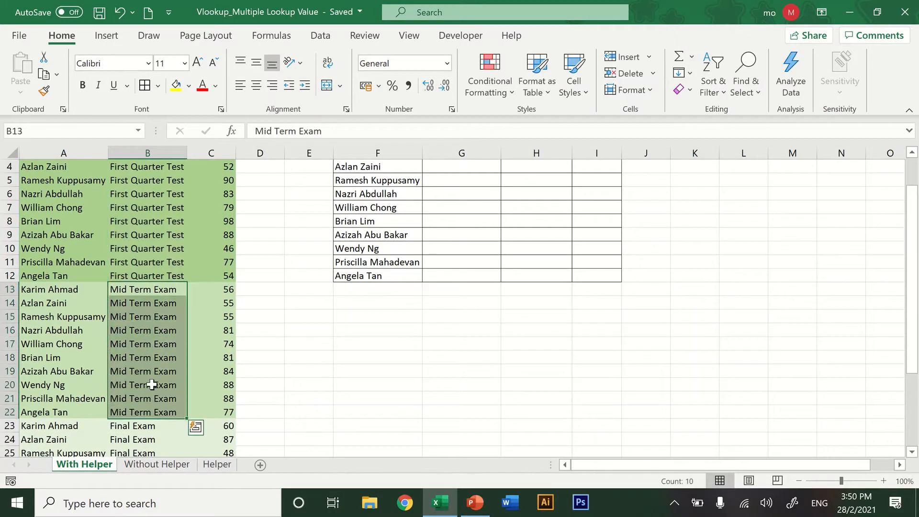
{"action": "scroll", "coordinate": [148, 373], "scroll_direction": "down", "scroll_amount": 2}
{"action": "scroll", "coordinate": [147, 365], "scroll_direction": "down", "scroll_amount": 1}
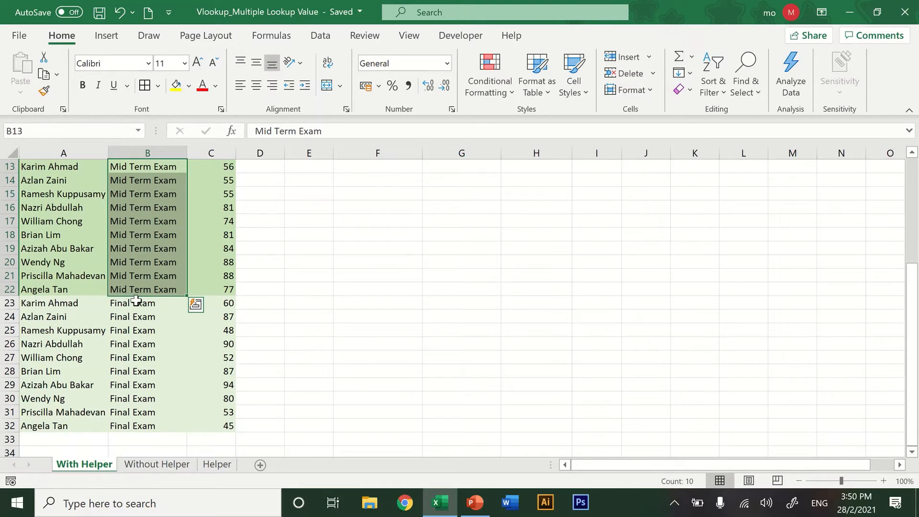
{"action": "left_click_drag", "start_coordinate": [138, 304], "coordinate": [146, 427]}
{"action": "scroll", "coordinate": [186, 332], "scroll_direction": "up", "scroll_amount": 1}
{"action": "scroll", "coordinate": [186, 332], "scroll_direction": "up", "scroll_amount": 4}
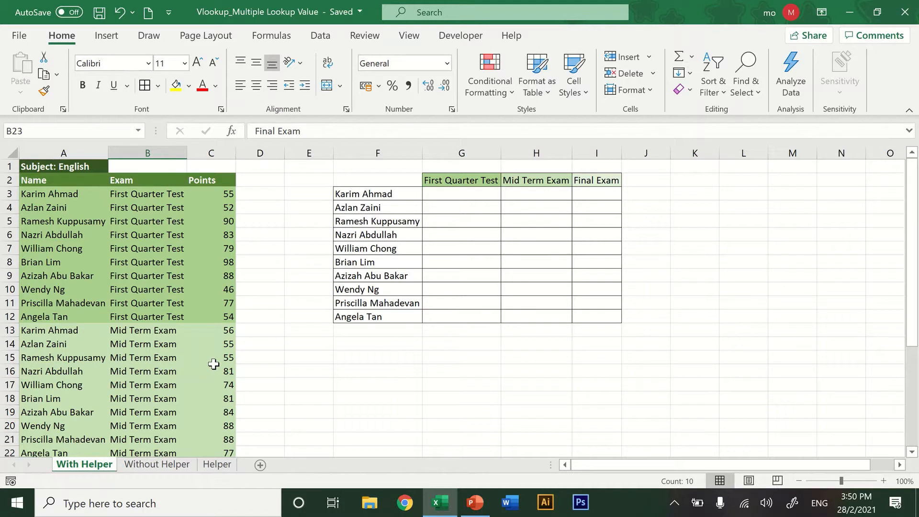
{"action": "left_click", "coordinate": [441, 193]}
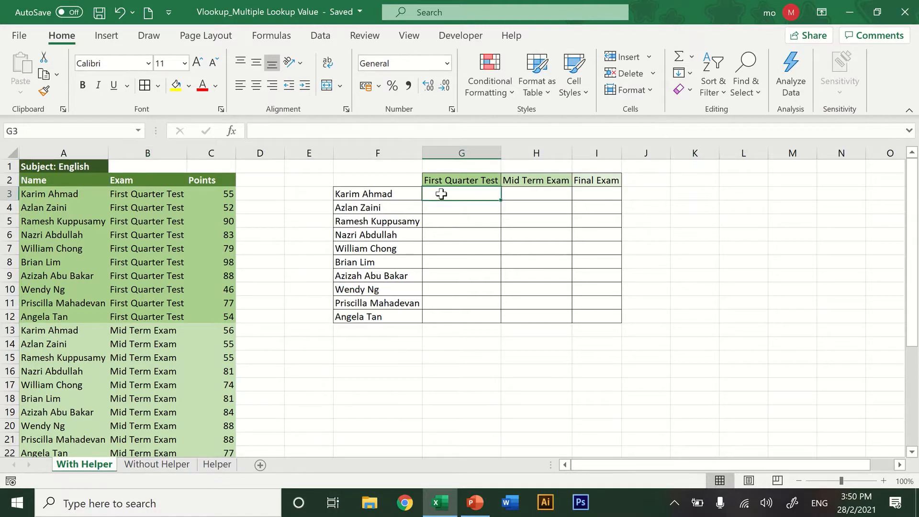
{"action": "left_click", "coordinate": [406, 192]}
{"action": "left_click_drag", "start_coordinate": [405, 193], "coordinate": [611, 317]}
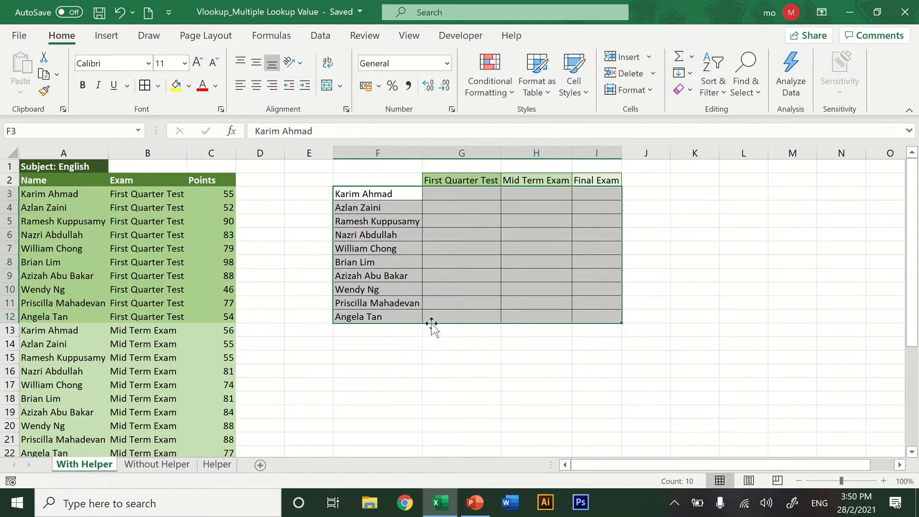
Step: Begin a VLOOKUP formula in G3 with the column-locked lookup value $F3
{"action": "left_click", "coordinate": [473, 193]}
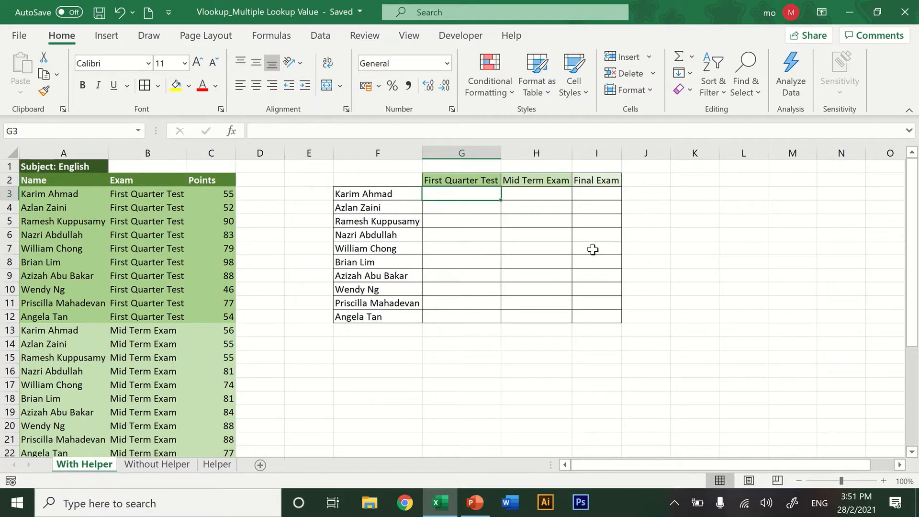
{"action": "type", "text": "=vlook"}
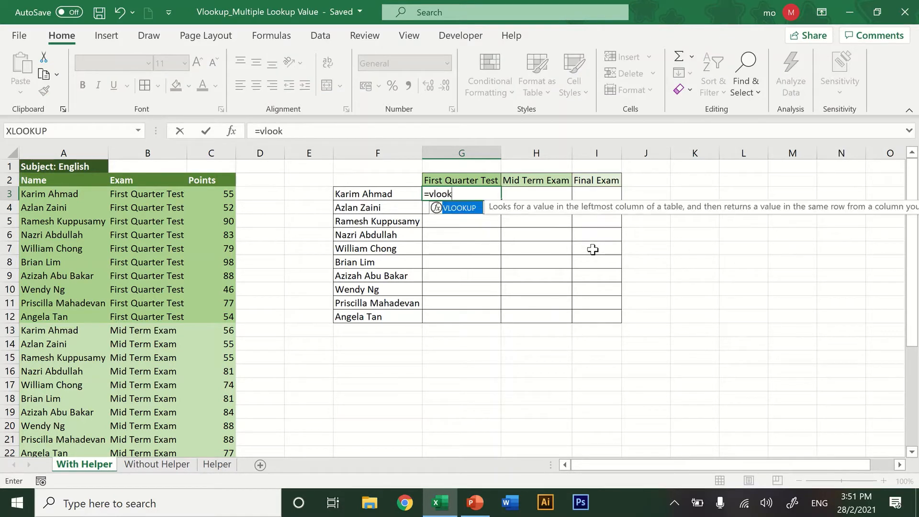
{"action": "type", "text": "up("}
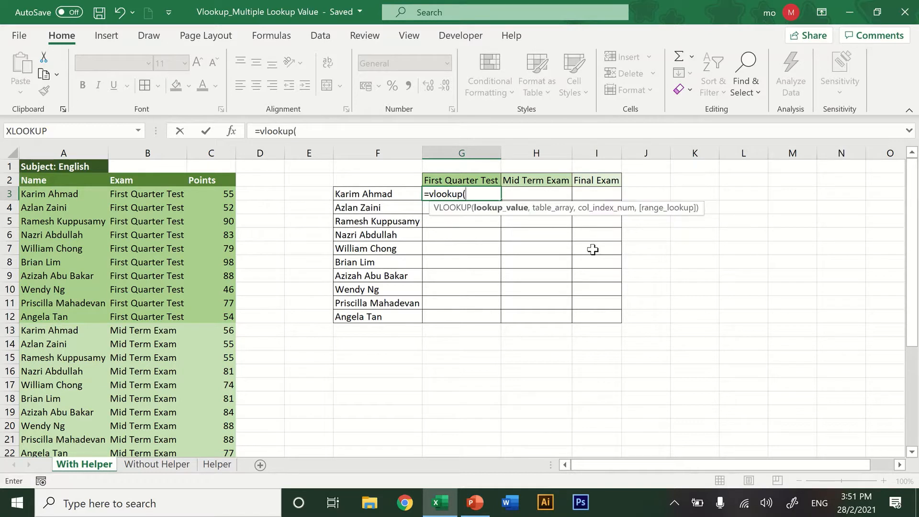
{"action": "left_click", "coordinate": [396, 193]}
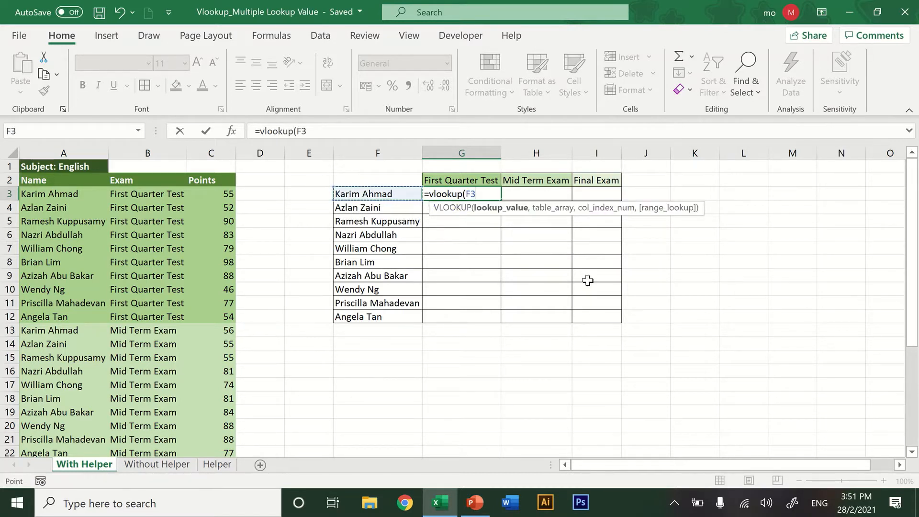
{"action": "left_click", "coordinate": [467, 195]}
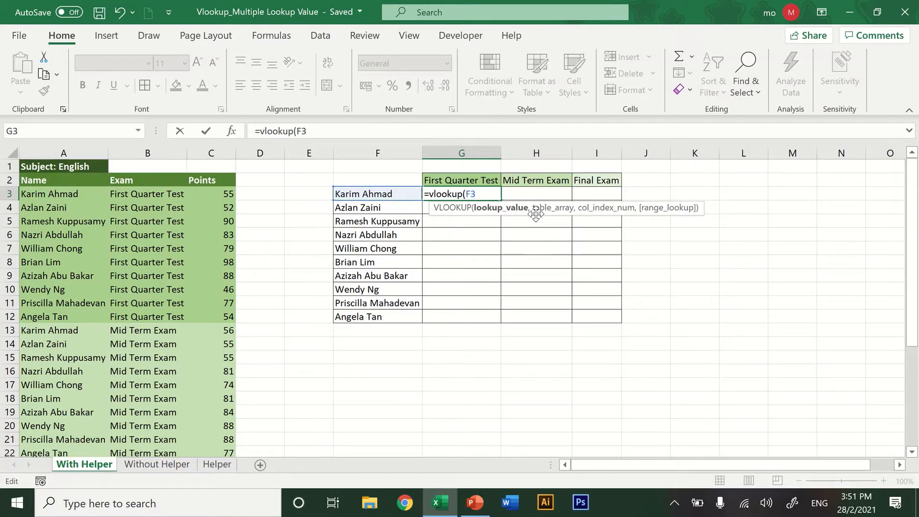
{"action": "type", "text": "$"}
{"action": "left_click", "coordinate": [485, 193]}
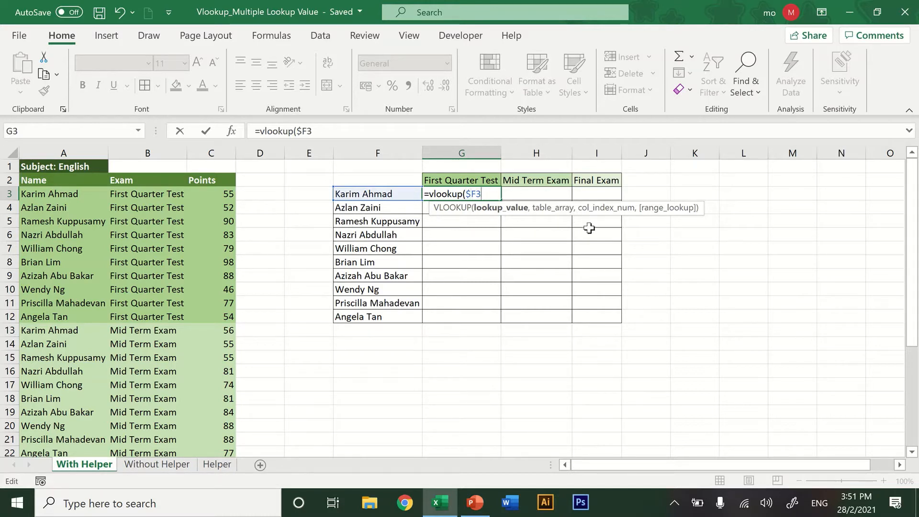
{"action": "type", "text": ","}
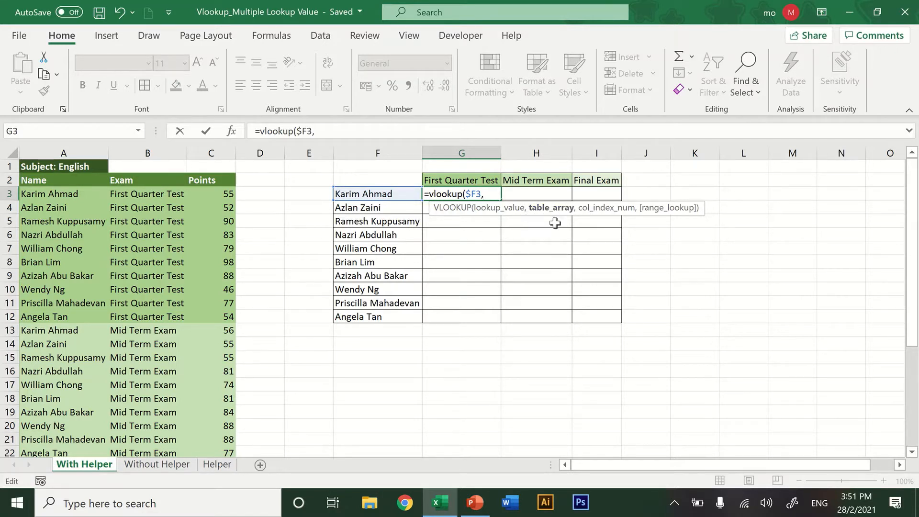
Step: Add the exam records as the VLOOKUP table array, locked as $A$3:$C$32
{"action": "left_click_drag", "start_coordinate": [37, 194], "coordinate": [225, 424]}
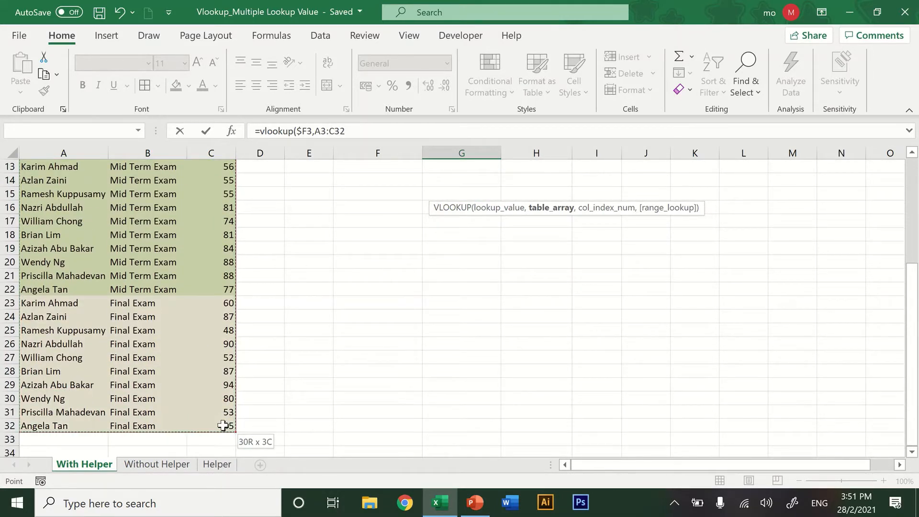
{"action": "scroll", "coordinate": [389, 339], "scroll_direction": "up", "scroll_amount": 4}
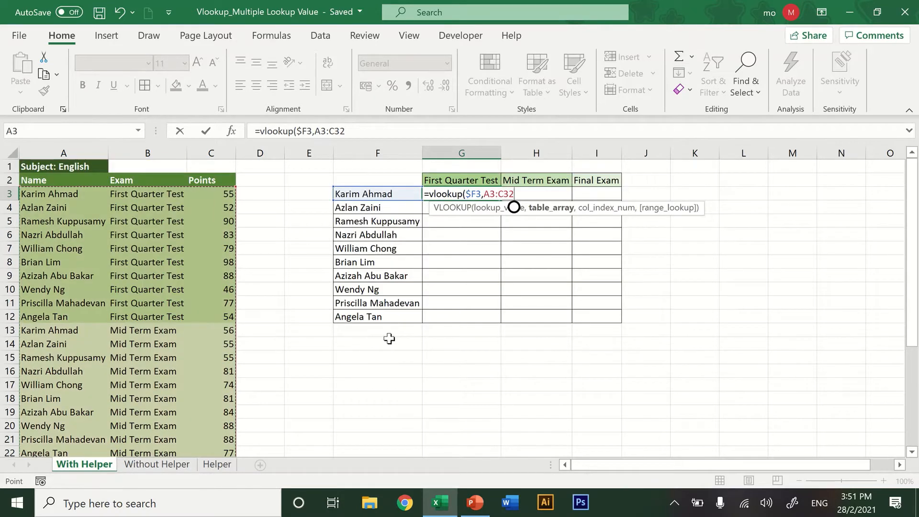
{"action": "left_click_drag", "start_coordinate": [514, 194], "coordinate": [483, 191]}
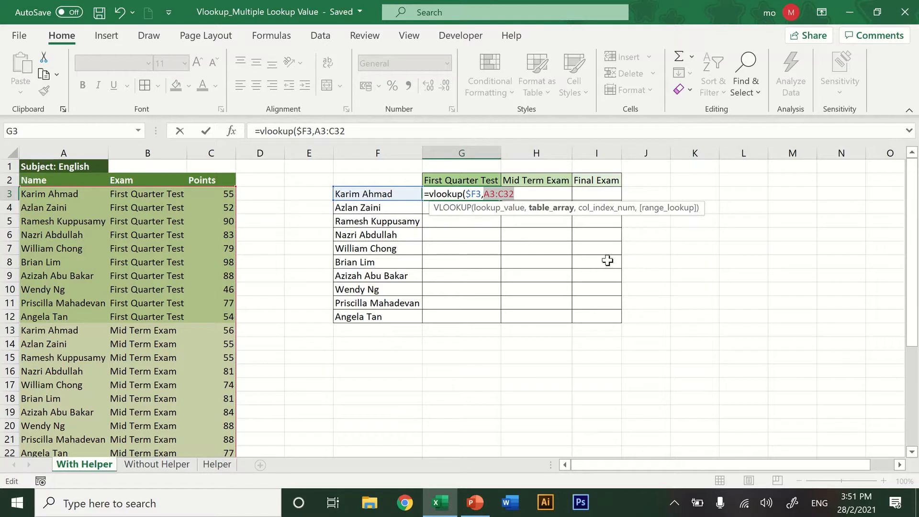
{"action": "key", "text": "F4"}
{"action": "left_click", "coordinate": [547, 192]}
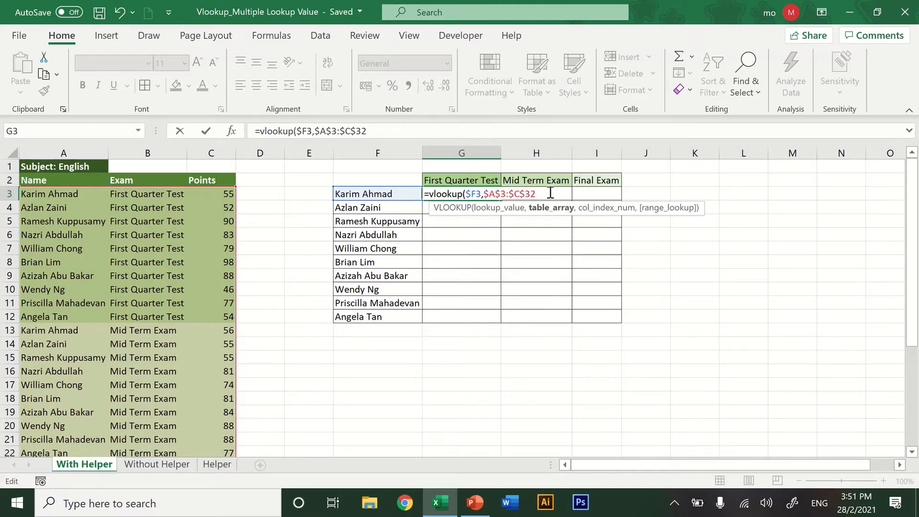
{"action": "type", "text": ","}
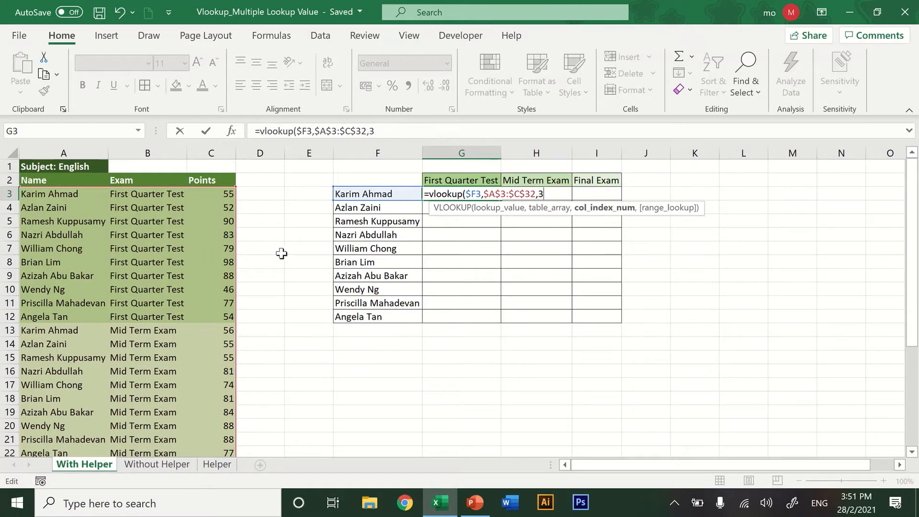
Step: Complete the G3 VLOOKUP with column index 3 and exact match 0, and enter the formula
{"action": "type", "text": "3"}
{"action": "type", "text": ",0"}
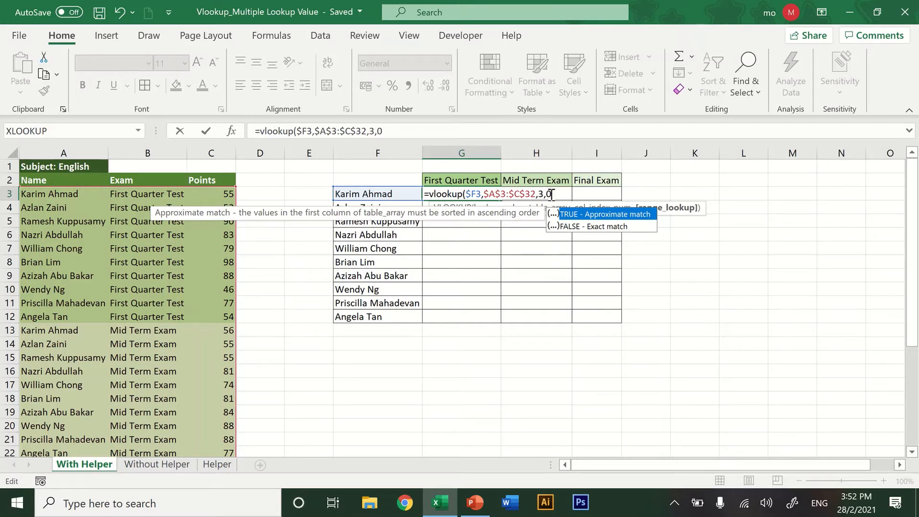
{"action": "type", "text": ")"}
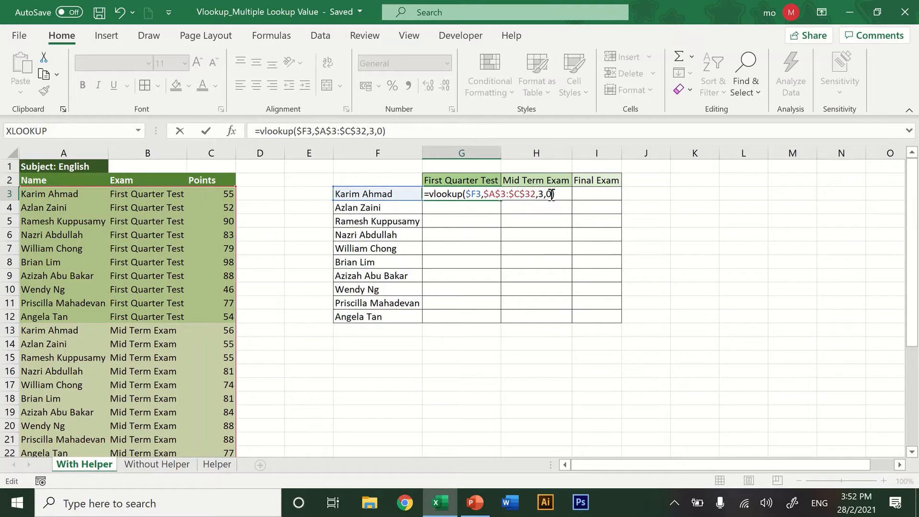
{"action": "key", "text": "Return"}
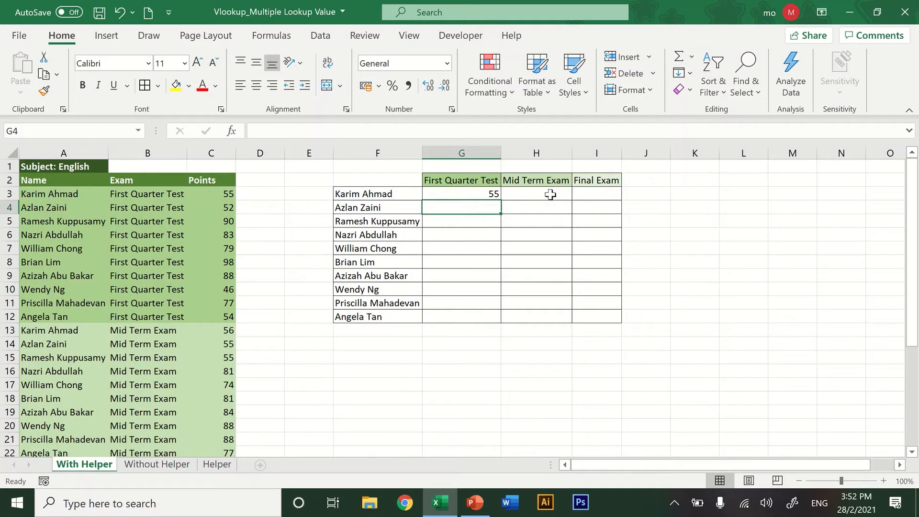
Step: Fill the G3 formula down to row 12 and across the Mid Term Exam and Final Exam columns
{"action": "left_click", "coordinate": [483, 194]}
{"action": "left_click_drag", "start_coordinate": [501, 201], "coordinate": [500, 324]}
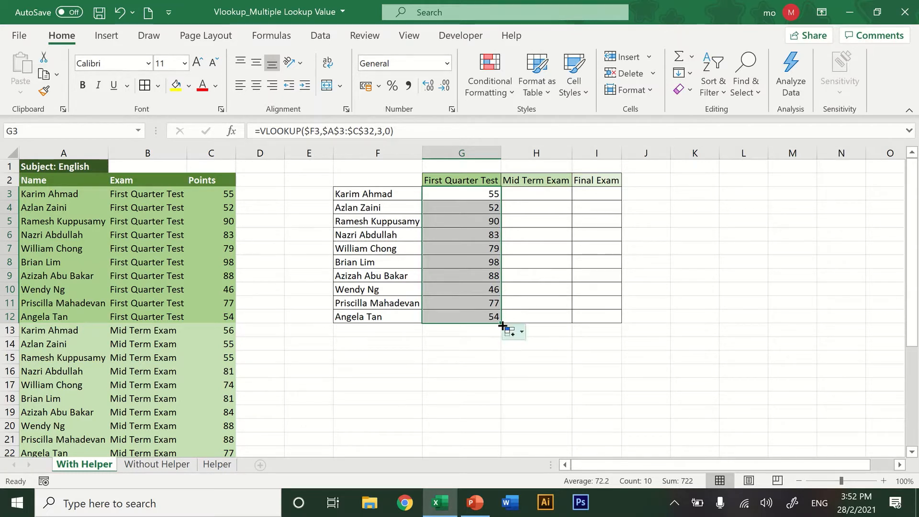
{"action": "left_click_drag", "start_coordinate": [501, 325], "coordinate": [606, 320]}
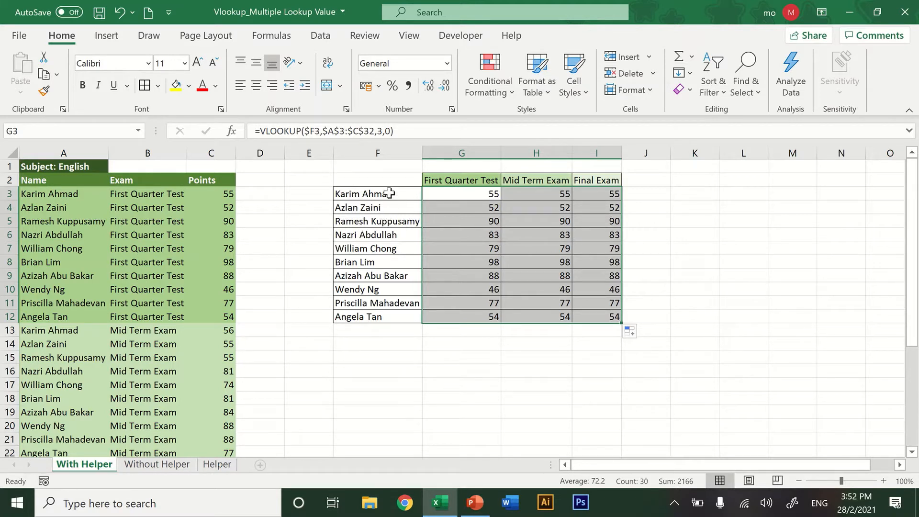
Step: Review the summary's name and exam headings, and clear the lookup formulas from G3:I12
{"action": "left_click_drag", "start_coordinate": [390, 193], "coordinate": [373, 316]}
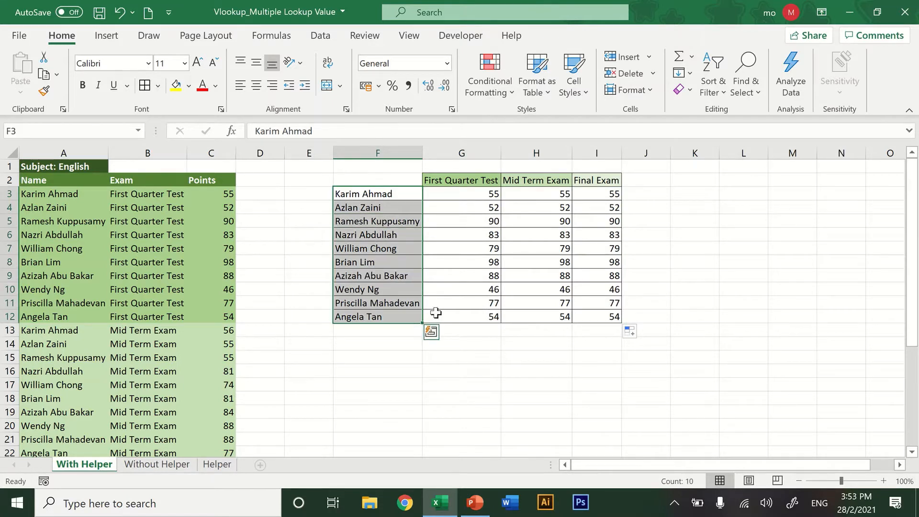
{"action": "left_click_drag", "start_coordinate": [427, 180], "coordinate": [592, 184]}
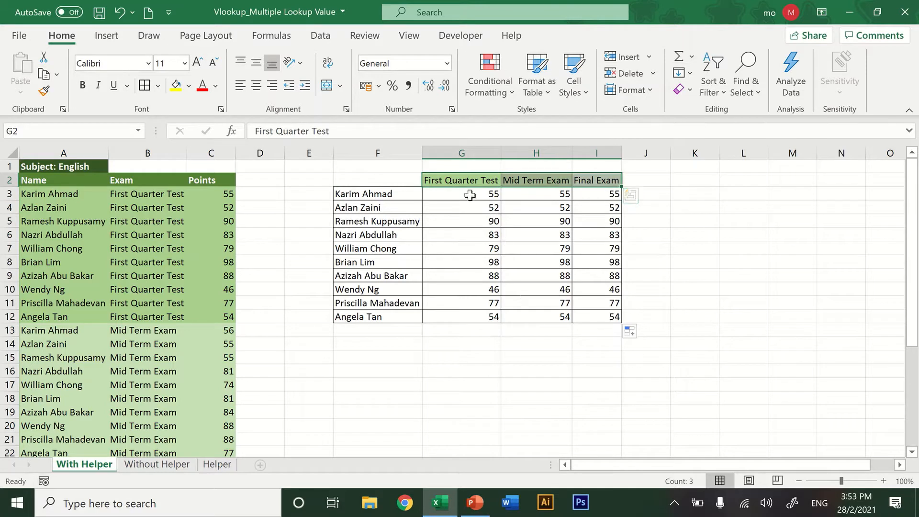
{"action": "left_click_drag", "start_coordinate": [472, 193], "coordinate": [593, 291]}
{"action": "left_click_drag", "start_coordinate": [593, 306], "coordinate": [593, 313]}
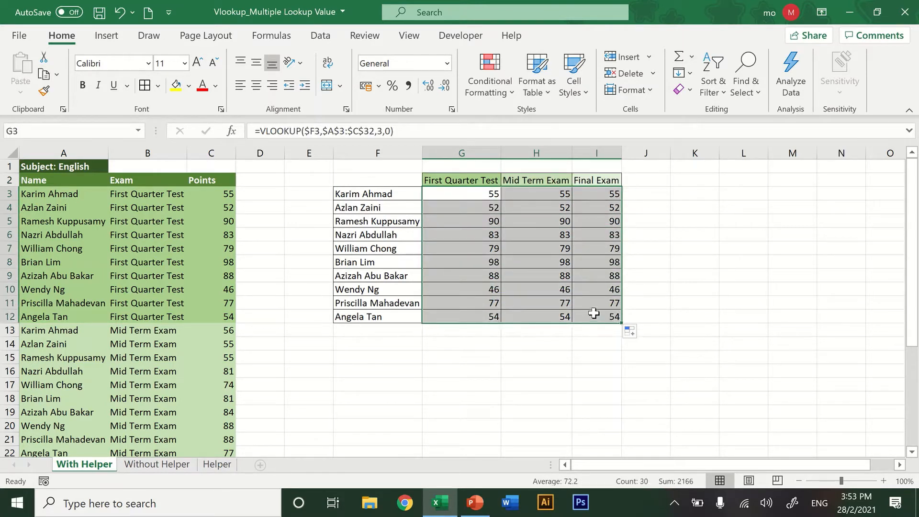
{"action": "key", "text": "Delete"}
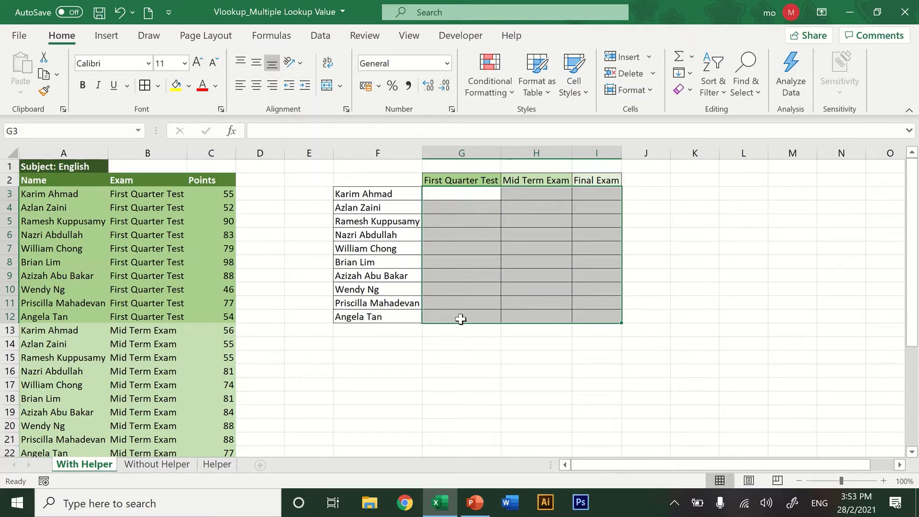
{"action": "left_click", "coordinate": [318, 313]}
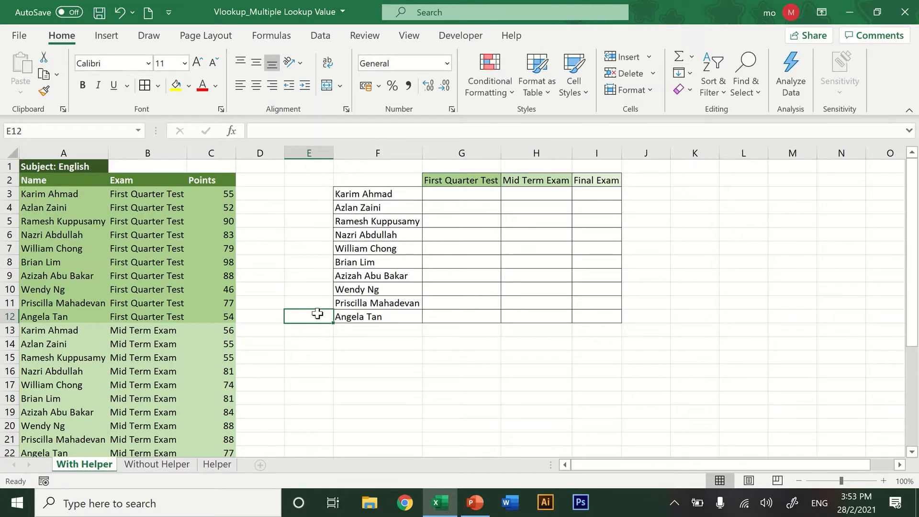
Step: Insert a blank column before the Points column in the exam records
{"action": "left_click", "coordinate": [56, 194]}
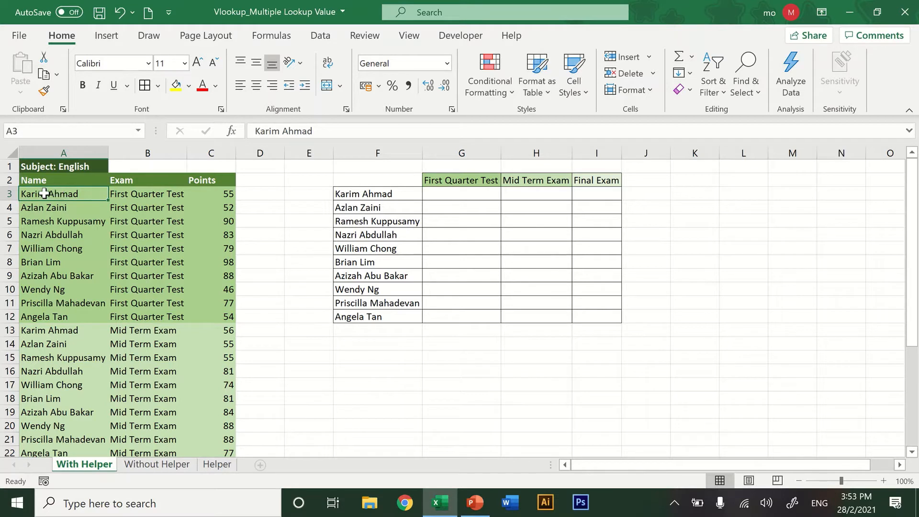
{"action": "left_click", "coordinate": [139, 197]}
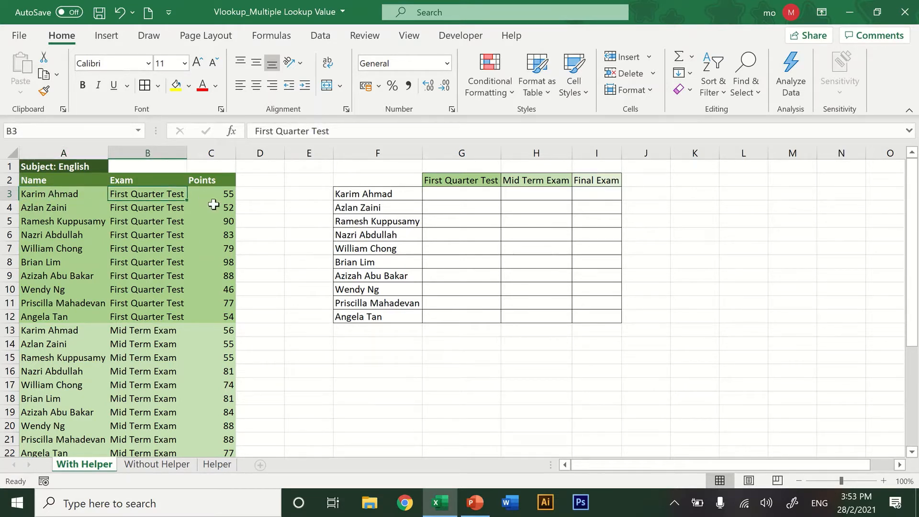
{"action": "left_click", "coordinate": [213, 151]}
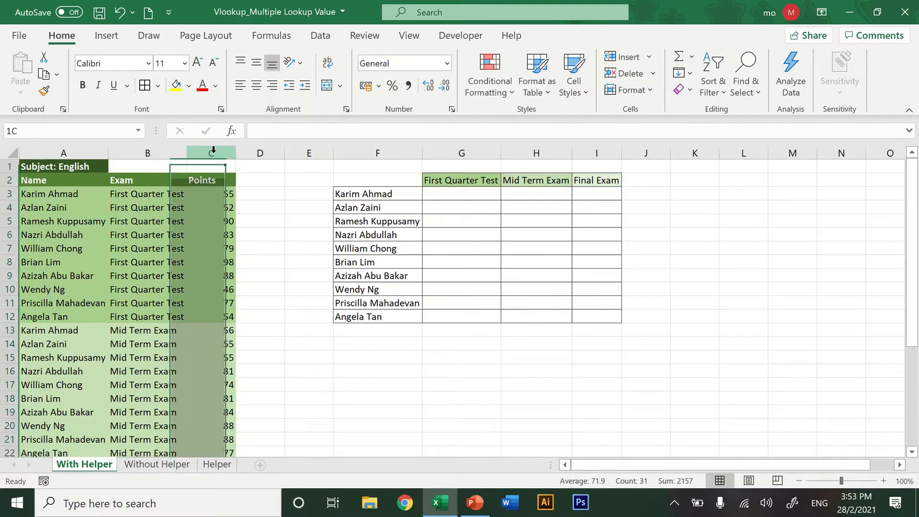
{"action": "right_click", "coordinate": [213, 151]}
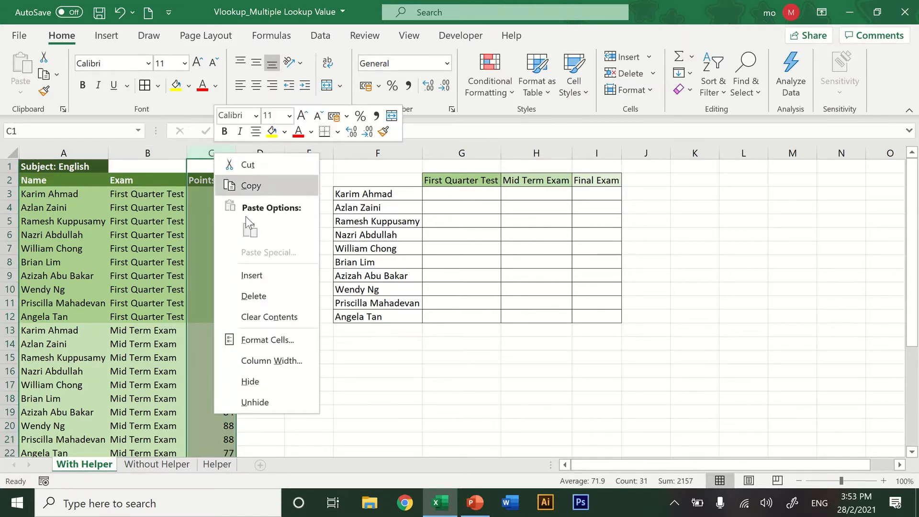
{"action": "left_click", "coordinate": [250, 276]}
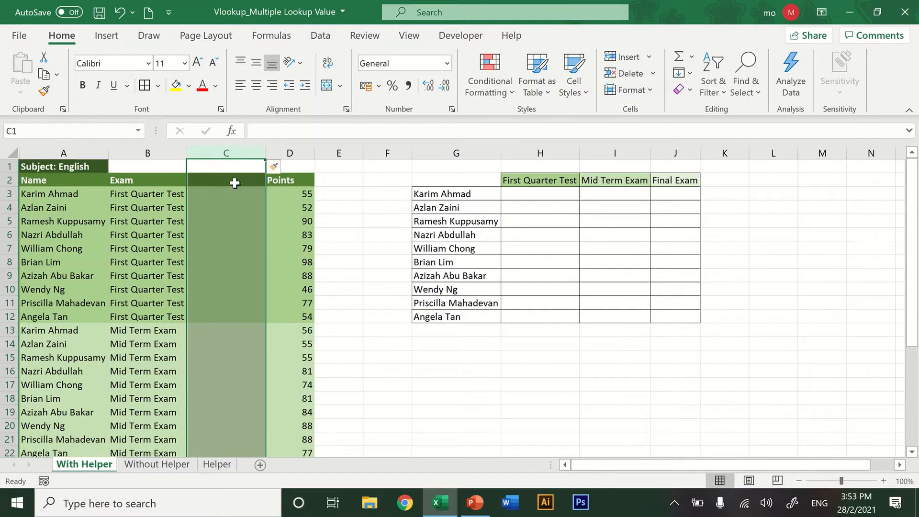
Step: Title the new column "Helper Column" in C2
{"action": "left_click", "coordinate": [234, 182]}
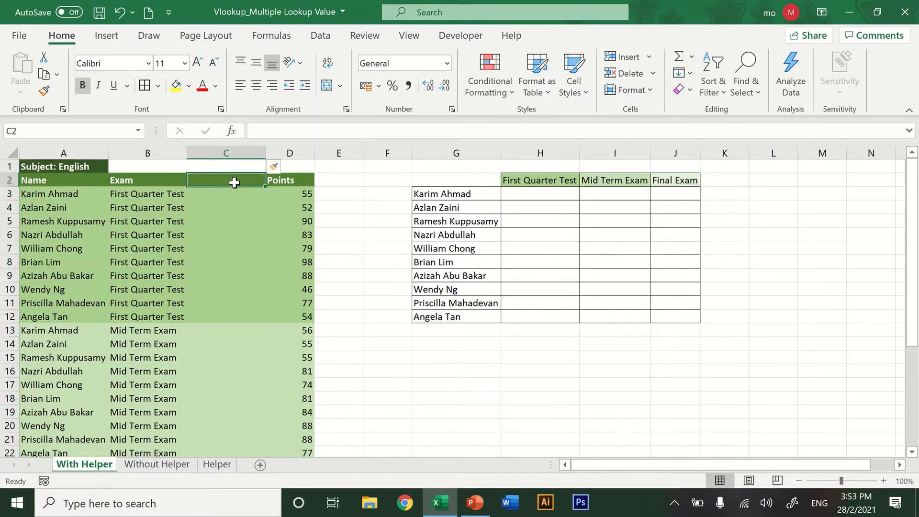
{"action": "type", "text": "Helper"}
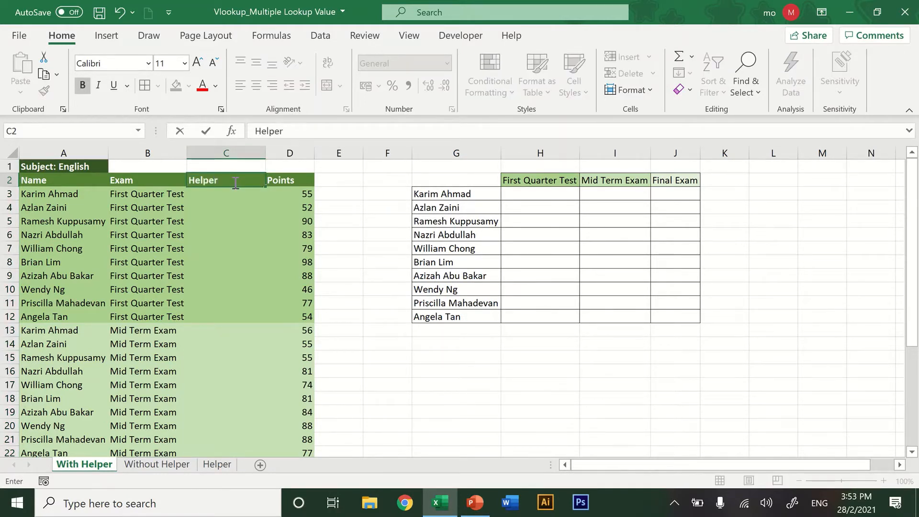
{"action": "type", "text": " Column"}
{"action": "key", "text": "Return"}
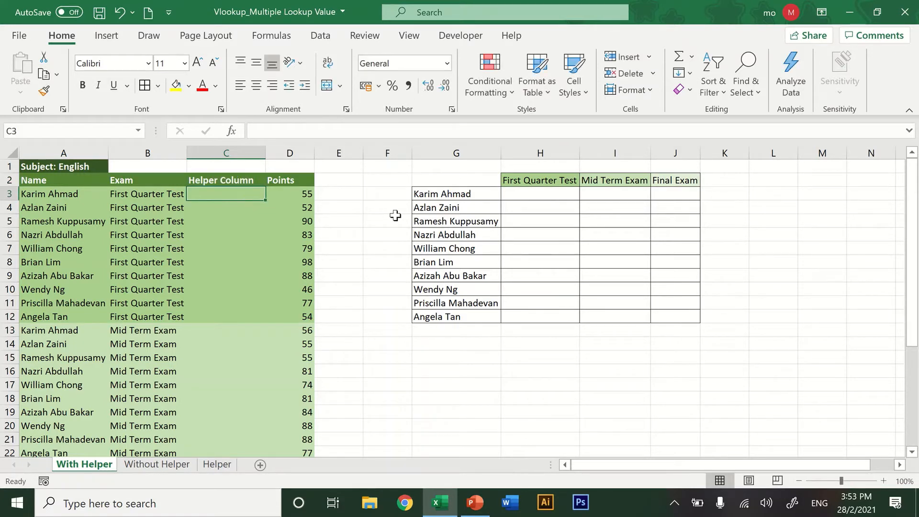
Step: Enter =A3&"|"&B3 in C3 to join the student's name and exam with a pipe separator
{"action": "type", "text": "="}
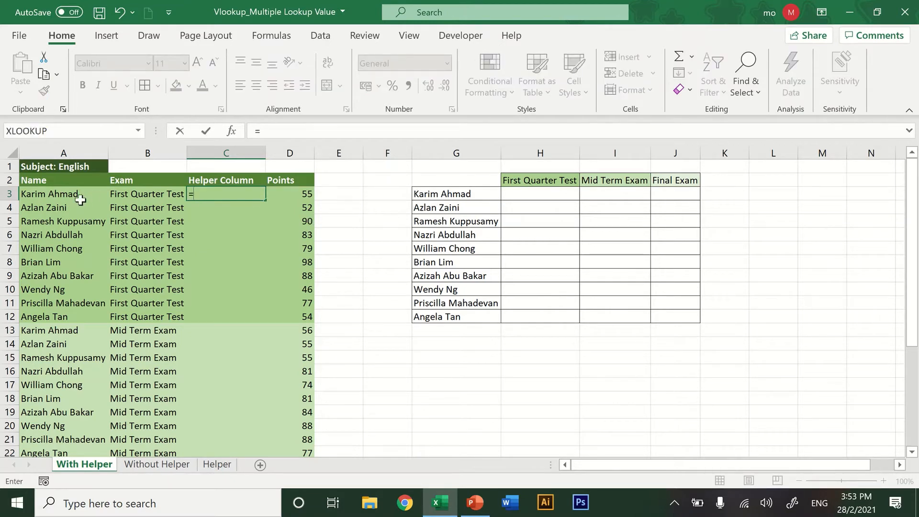
{"action": "left_click", "coordinate": [67, 194]}
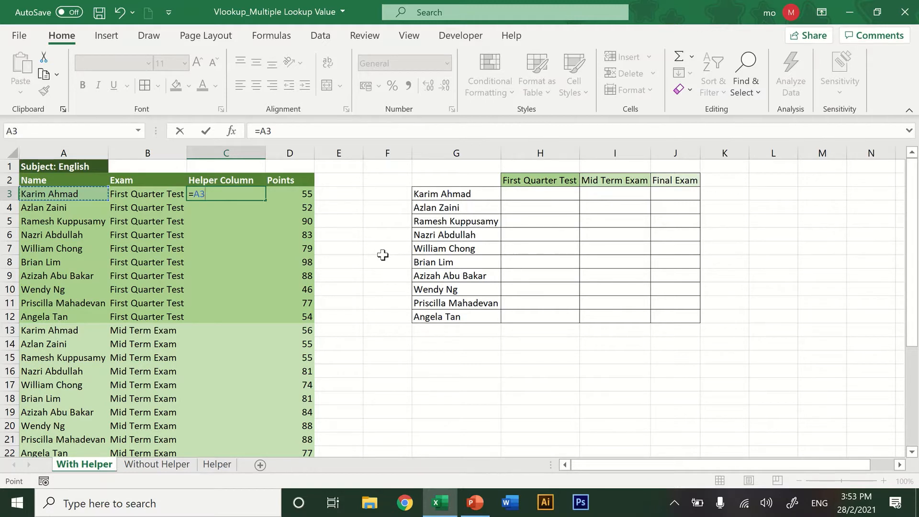
{"action": "type", "text": "&\"|"}
{"action": "type", "text": "&"}
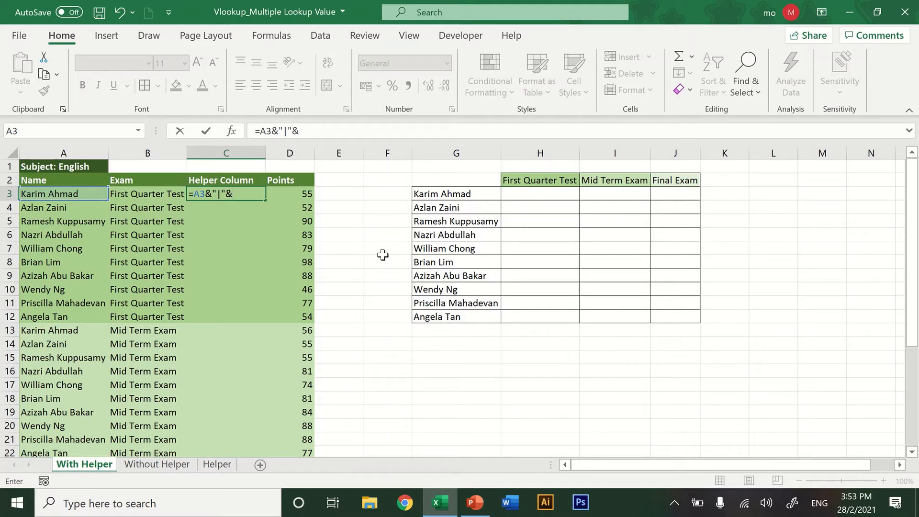
{"action": "left_click", "coordinate": [155, 196]}
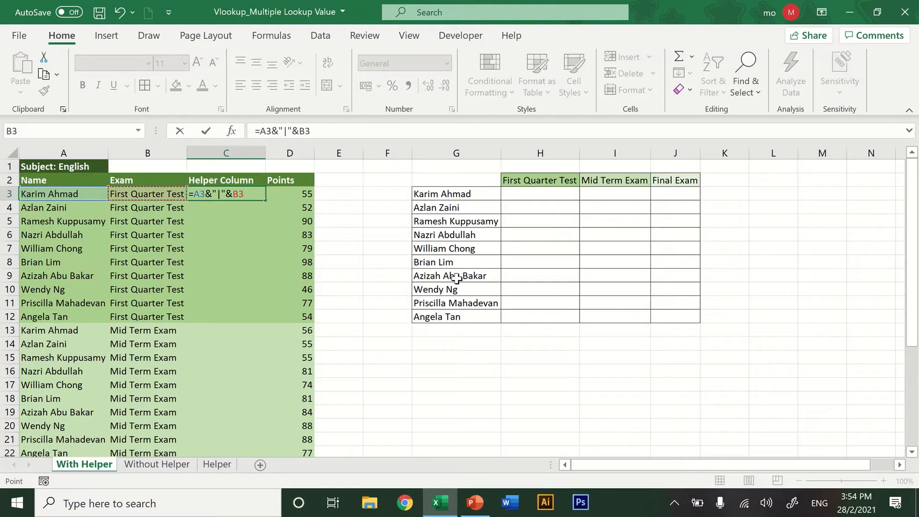
{"action": "key", "text": "Return"}
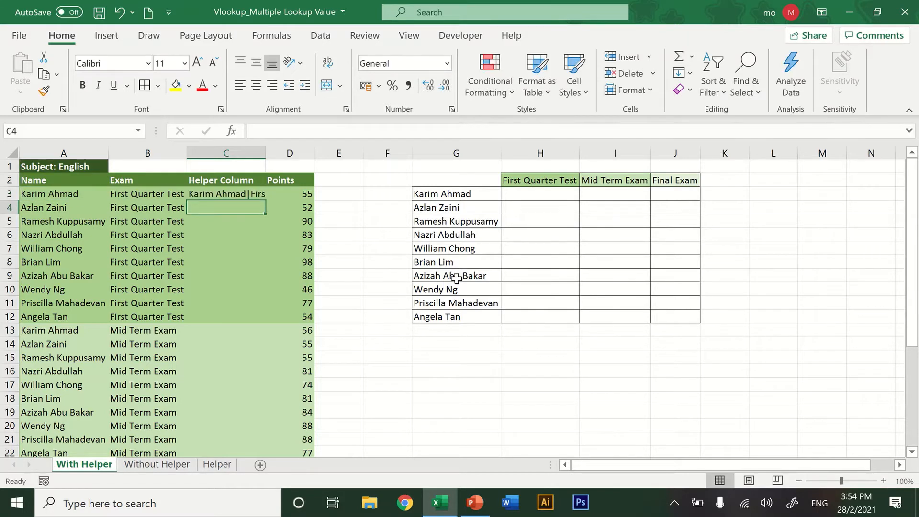
Step: Fill the C3 formula down the whole Helper Column and autofit the column's width
{"action": "left_click", "coordinate": [244, 193]}
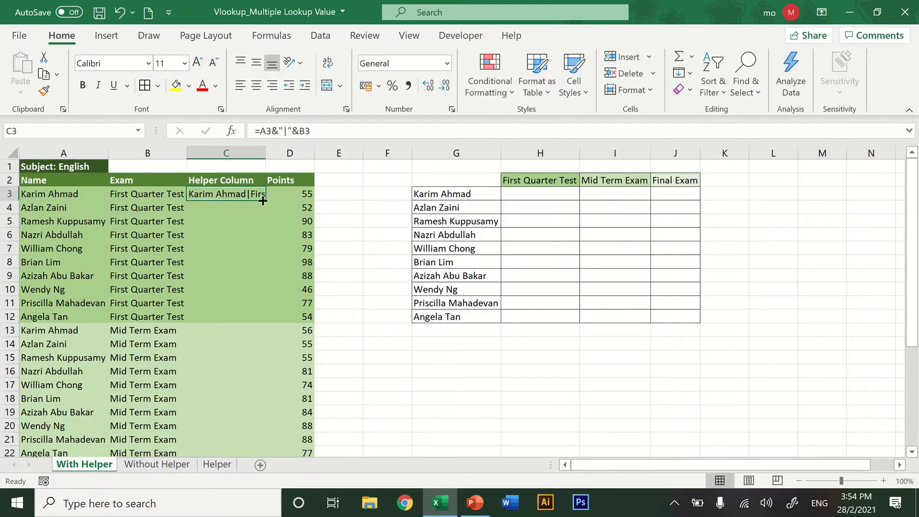
{"action": "double_click", "coordinate": [263, 200]}
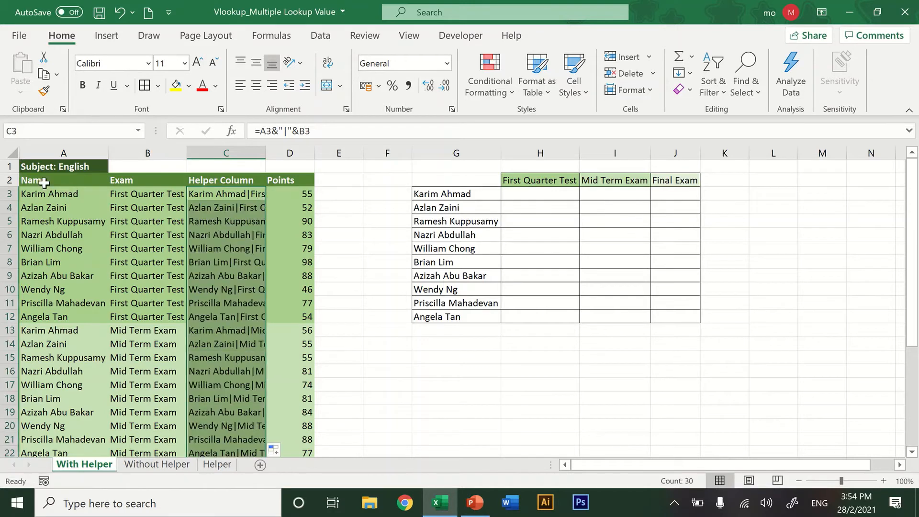
{"action": "double_click", "coordinate": [266, 152]}
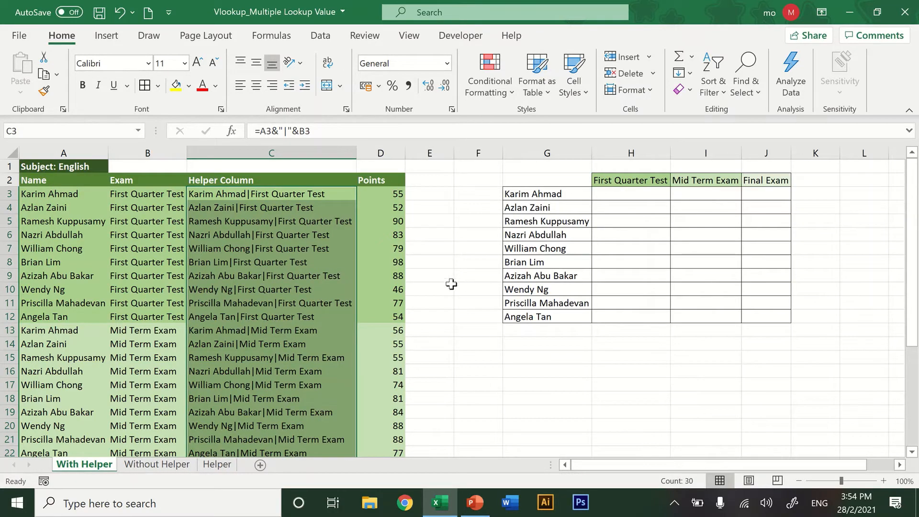
{"action": "left_click", "coordinate": [437, 196]}
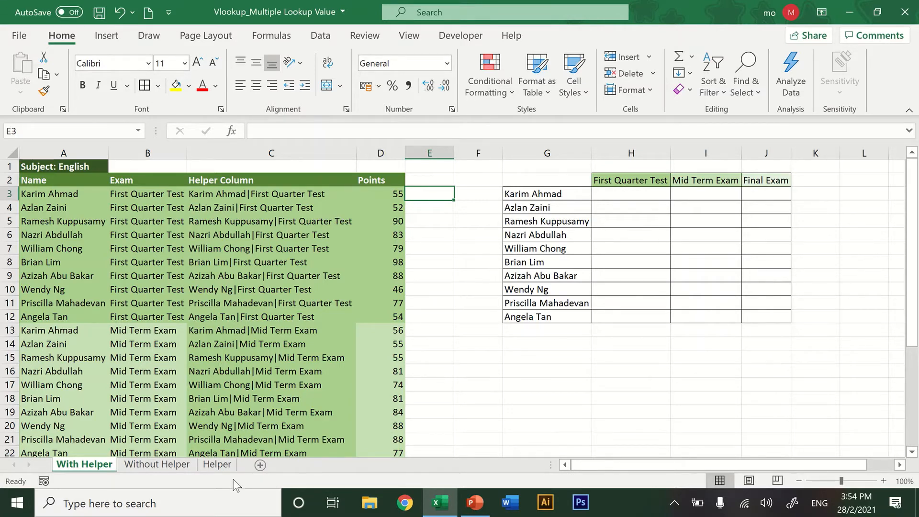
Step: Open the Helper sheet and review the Column 1 and Column 2 entries of the first table
{"action": "left_click", "coordinate": [217, 464]}
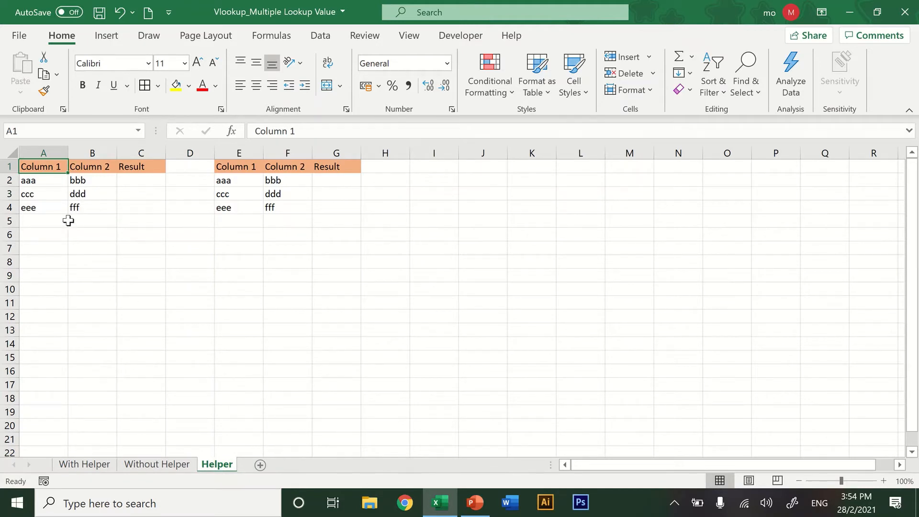
{"action": "left_click_drag", "start_coordinate": [47, 180], "coordinate": [45, 208]}
{"action": "left_click_drag", "start_coordinate": [81, 180], "coordinate": [83, 207]}
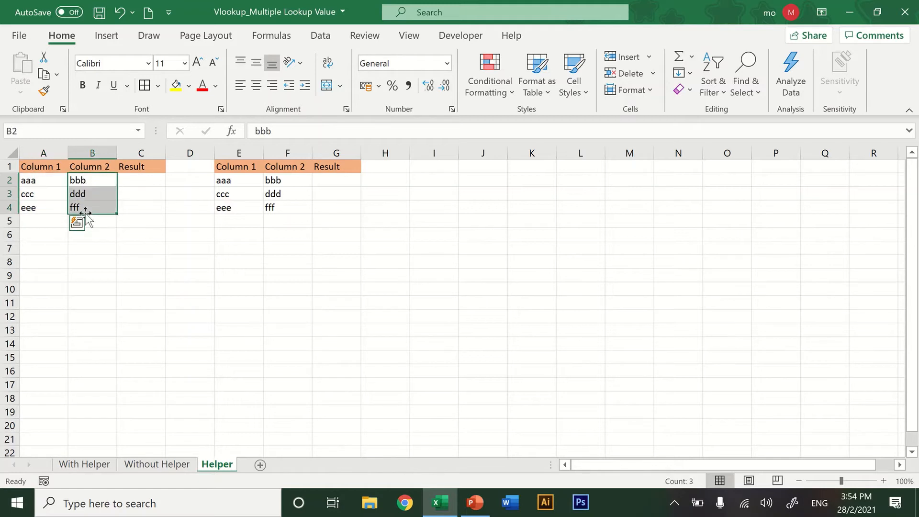
{"action": "left_click", "coordinate": [129, 180]}
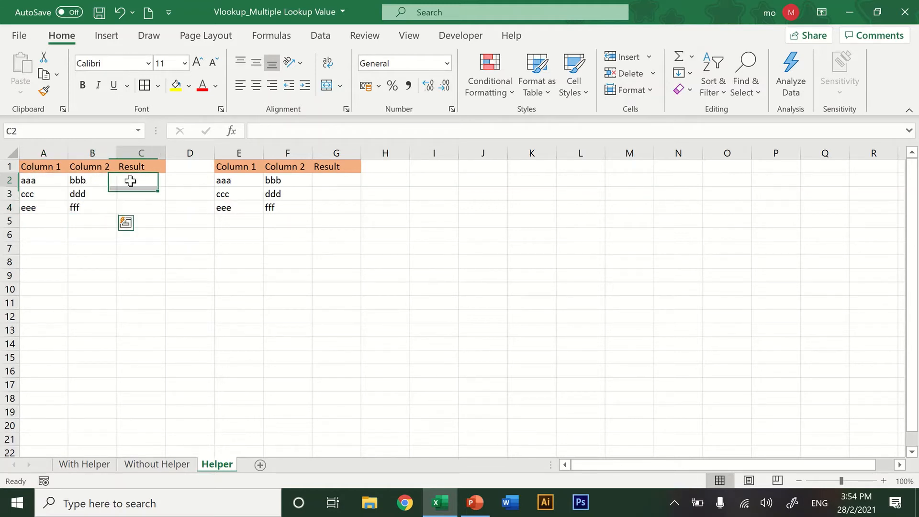
{"action": "left_click", "coordinate": [36, 181]}
{"action": "left_click", "coordinate": [77, 180]}
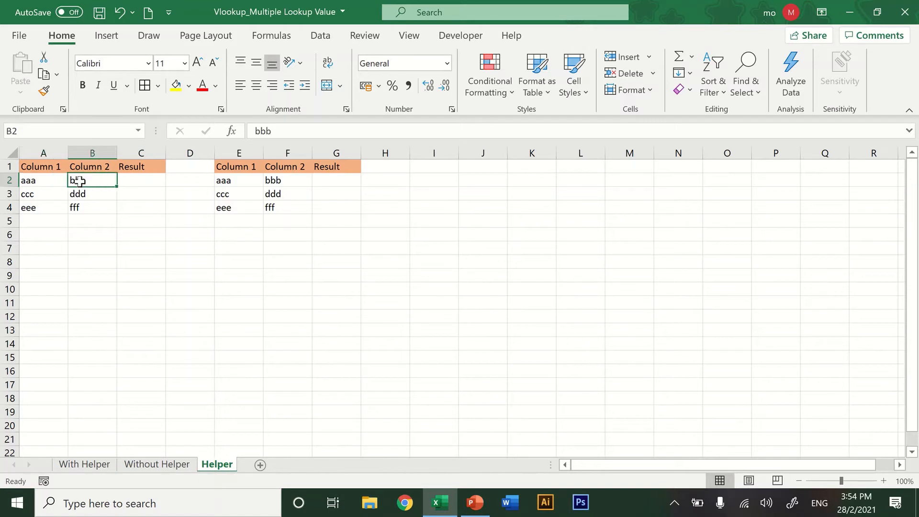
Step: Enter =A2&B2 in C2 of the first table's Result column and fill it down to C4
{"action": "left_click", "coordinate": [133, 179]}
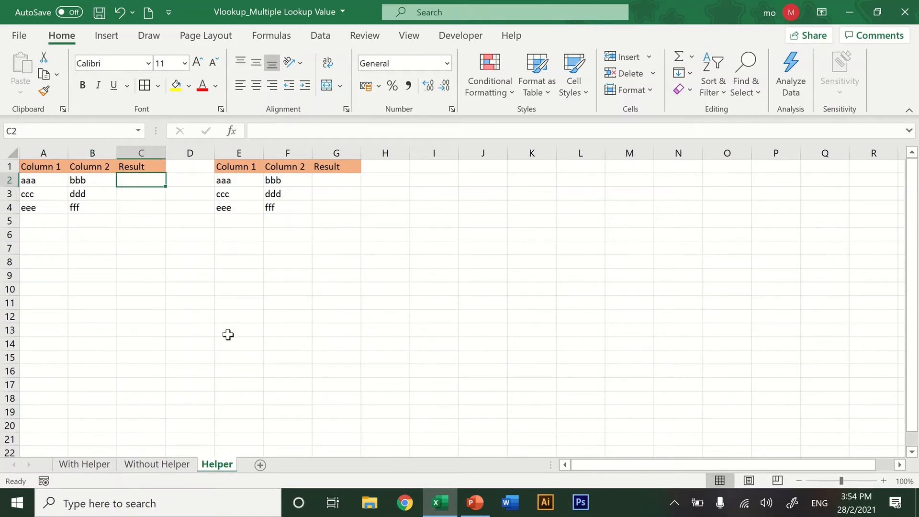
{"action": "type", "text": "="}
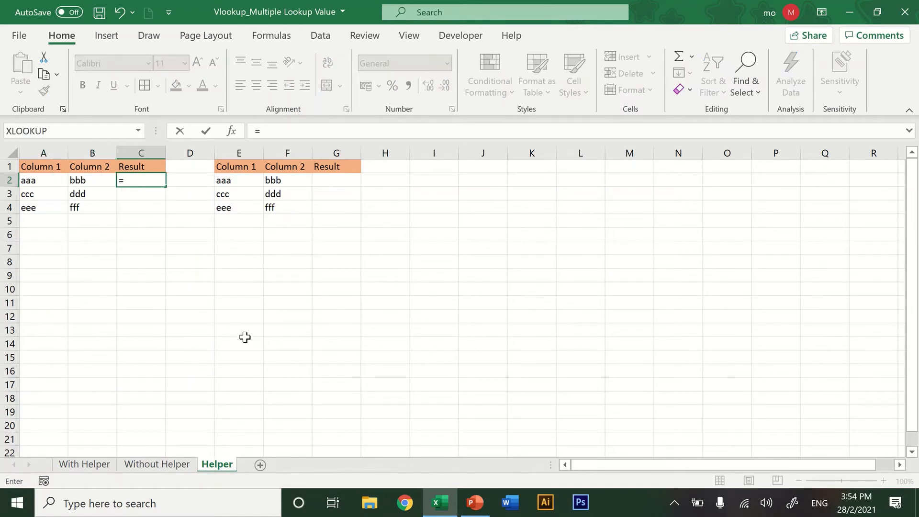
{"action": "left_click", "coordinate": [45, 181]}
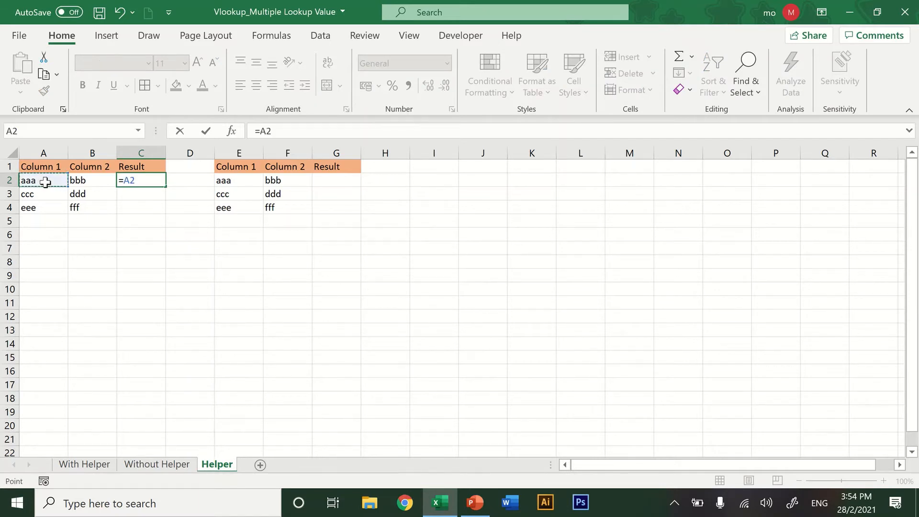
{"action": "type", "text": "&"}
{"action": "left_click", "coordinate": [82, 180]}
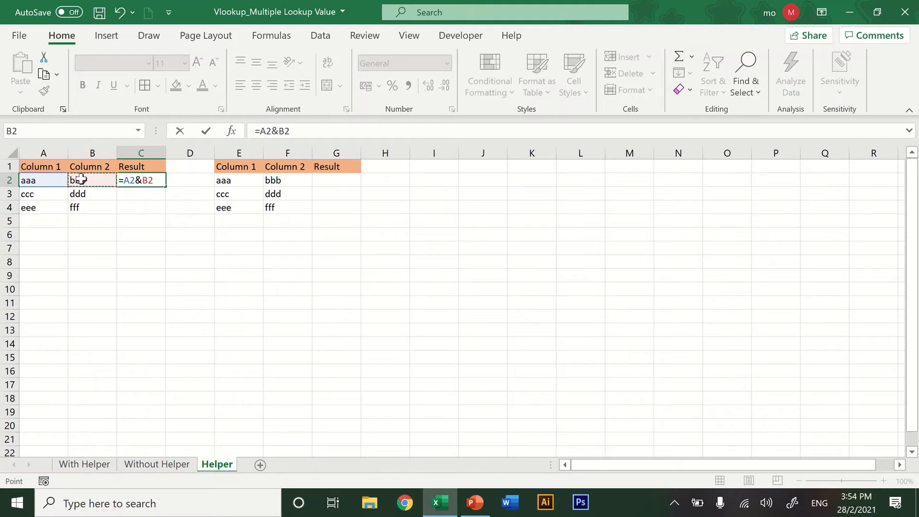
{"action": "key", "text": "Return"}
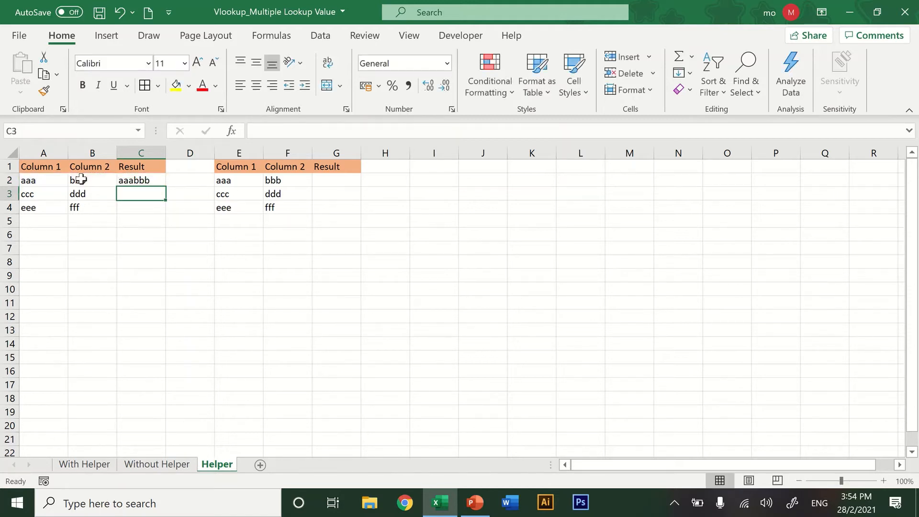
{"action": "left_click", "coordinate": [140, 180]}
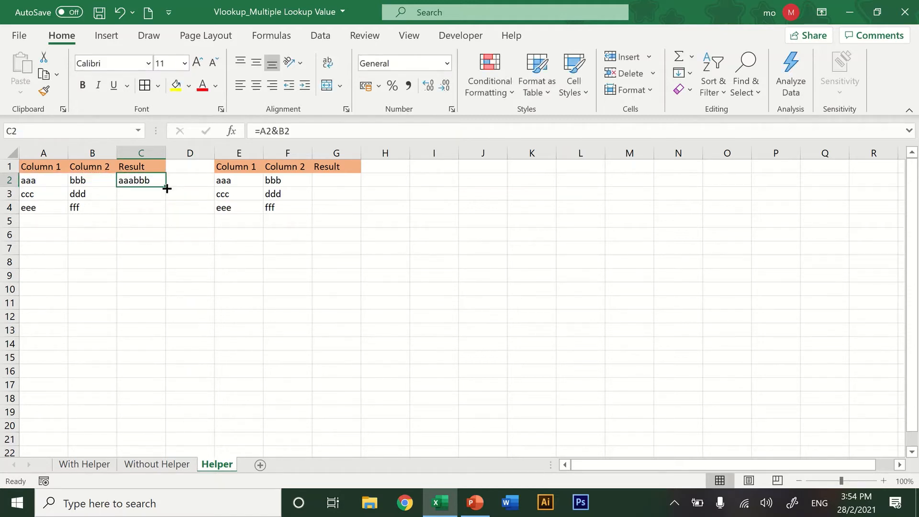
{"action": "left_click_drag", "start_coordinate": [166, 186], "coordinate": [166, 215]}
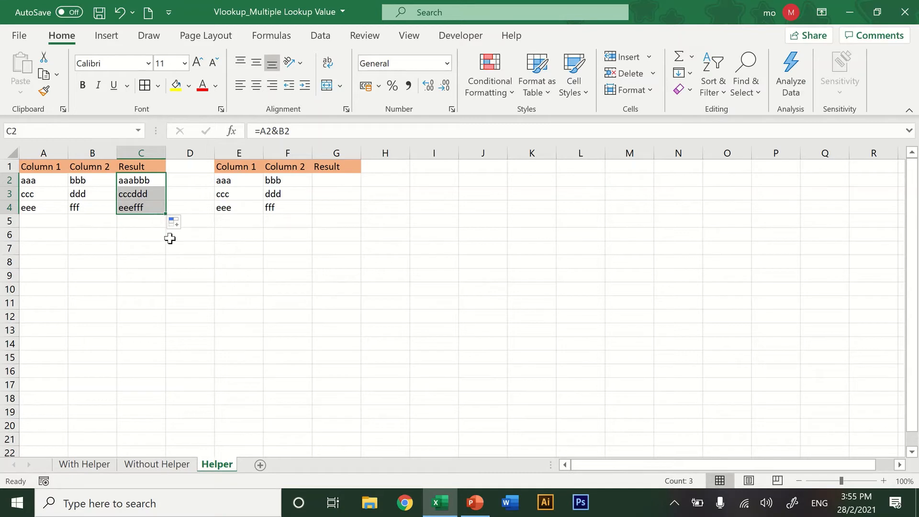
Step: Enter =E2&"|"&F2 in G2 of the second table's Result column and fill it down to G4
{"action": "left_click", "coordinate": [334, 181]}
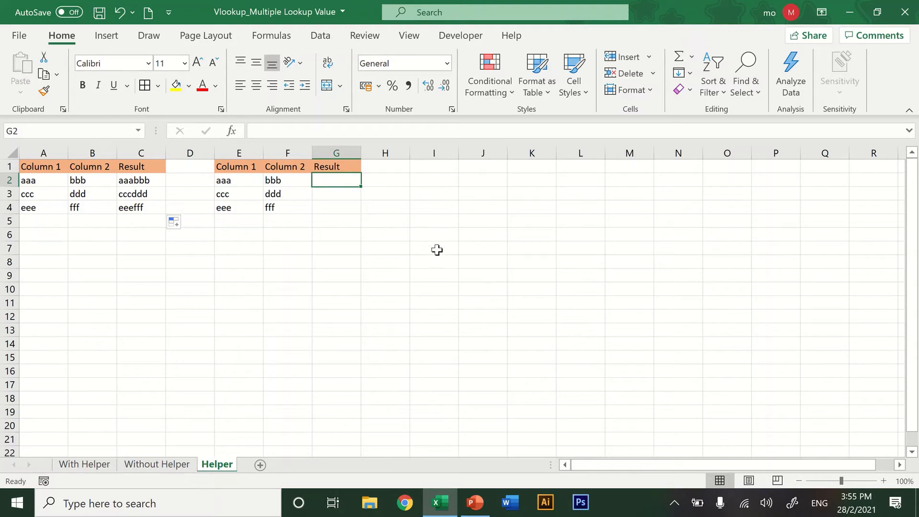
{"action": "type", "text": "="}
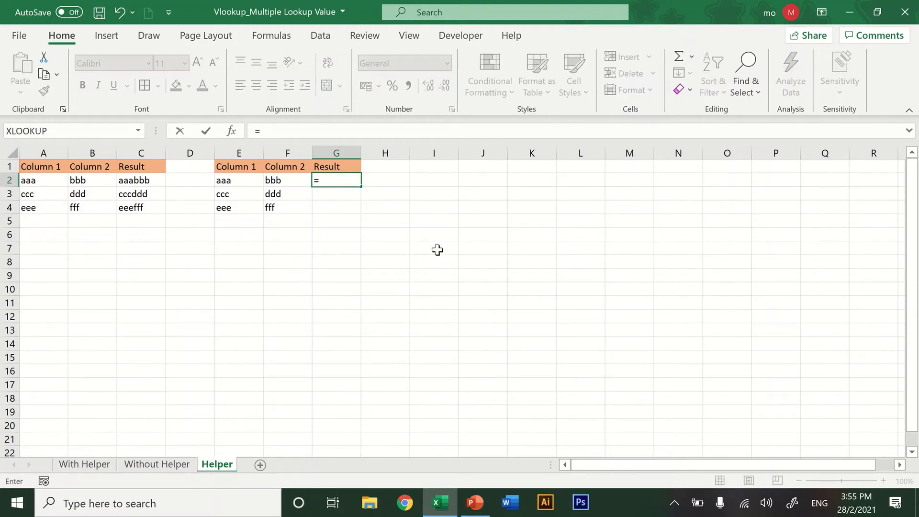
{"action": "left_click", "coordinate": [243, 181]}
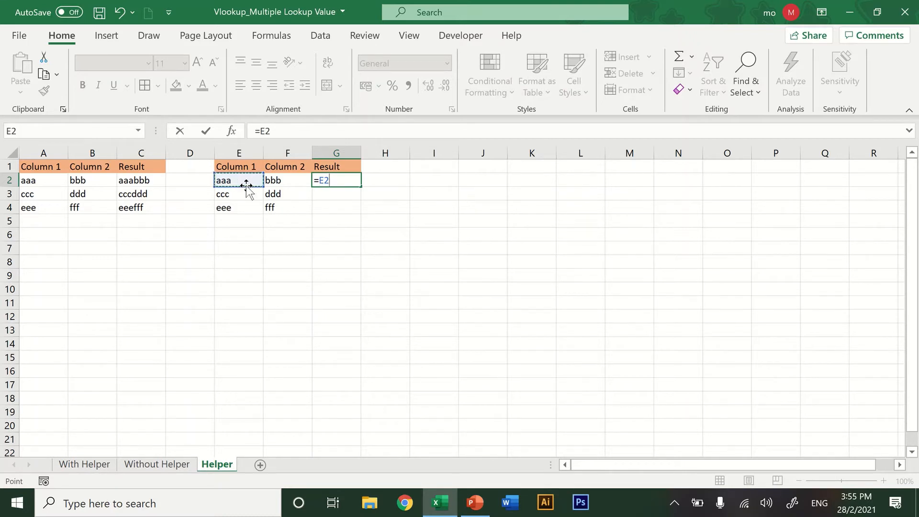
{"action": "type", "text": "&\"|"}
{"action": "type", "text": "&"}
{"action": "left_click", "coordinate": [286, 180]}
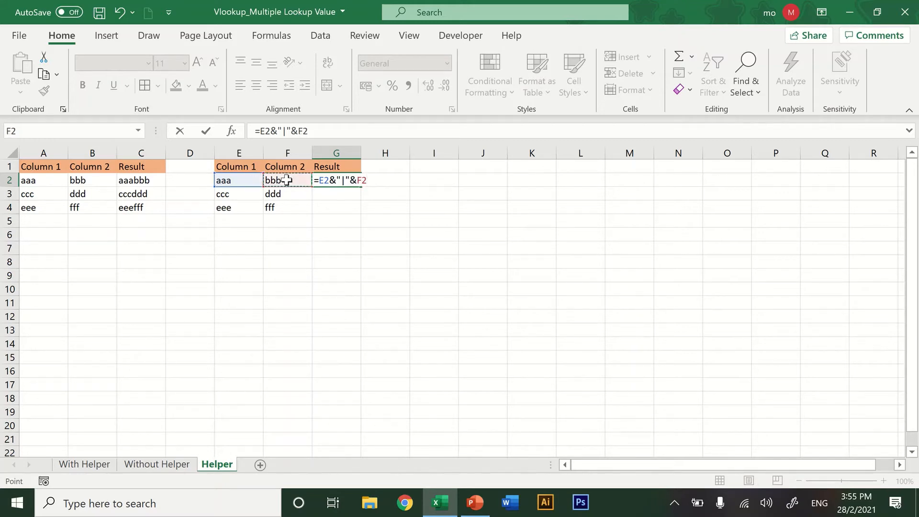
{"action": "key", "text": "Return"}
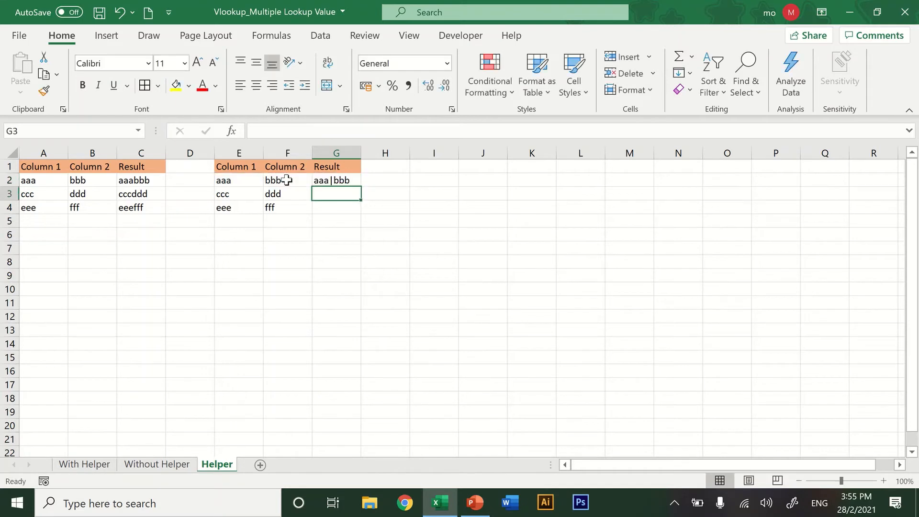
{"action": "left_click", "coordinate": [353, 181]}
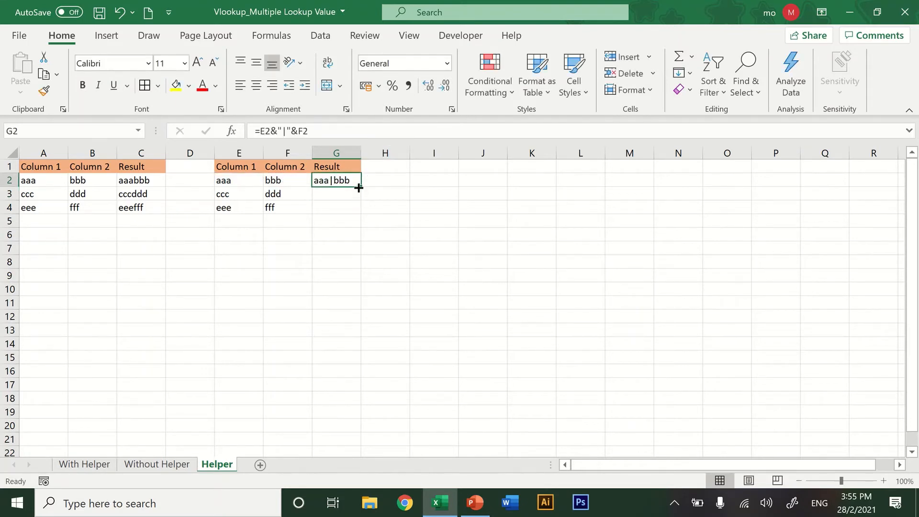
{"action": "left_click_drag", "start_coordinate": [360, 186], "coordinate": [359, 212]}
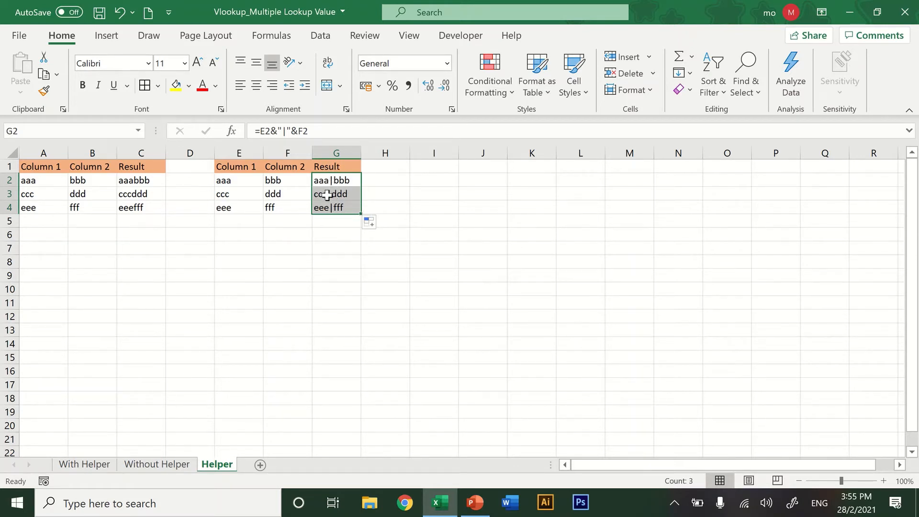
Step: On the With Helper sheet, start a VLOOKUP formula in H3 with $G3 as the first part of the lookup value
{"action": "left_click", "coordinate": [96, 464]}
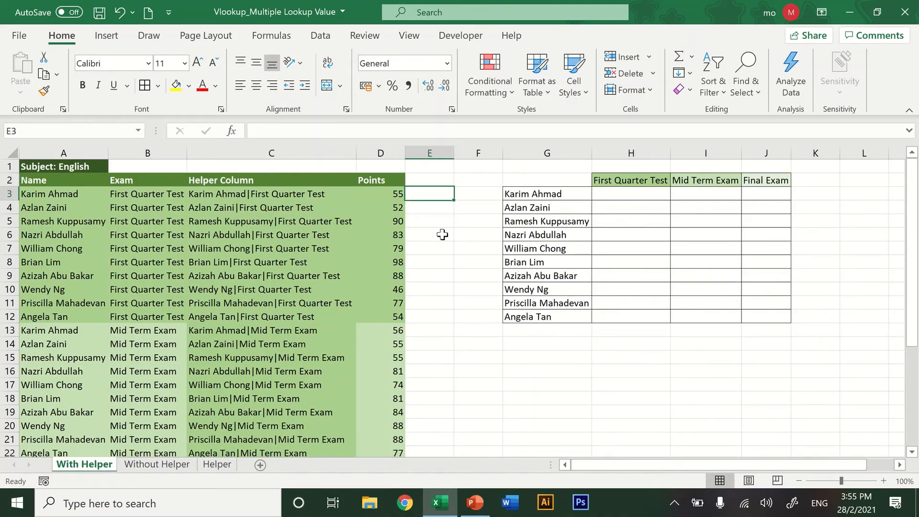
{"action": "left_click", "coordinate": [627, 194]}
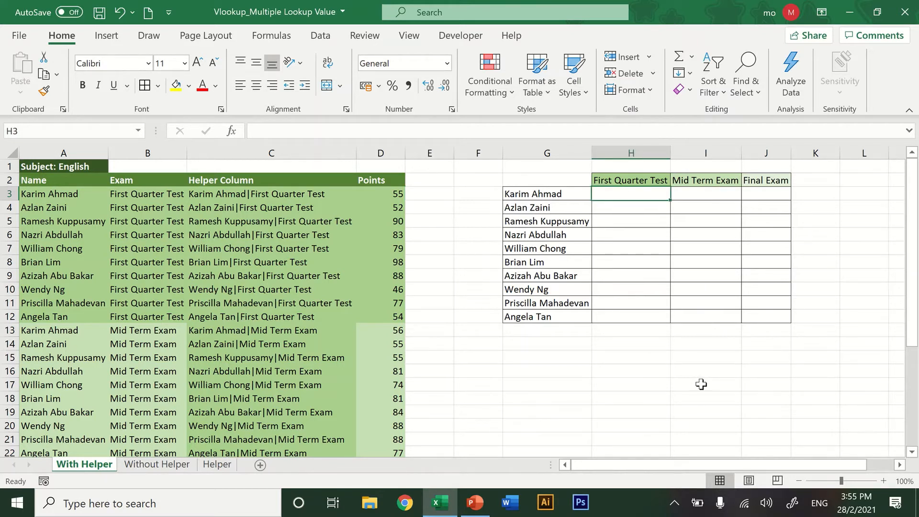
{"action": "type", "text": "="}
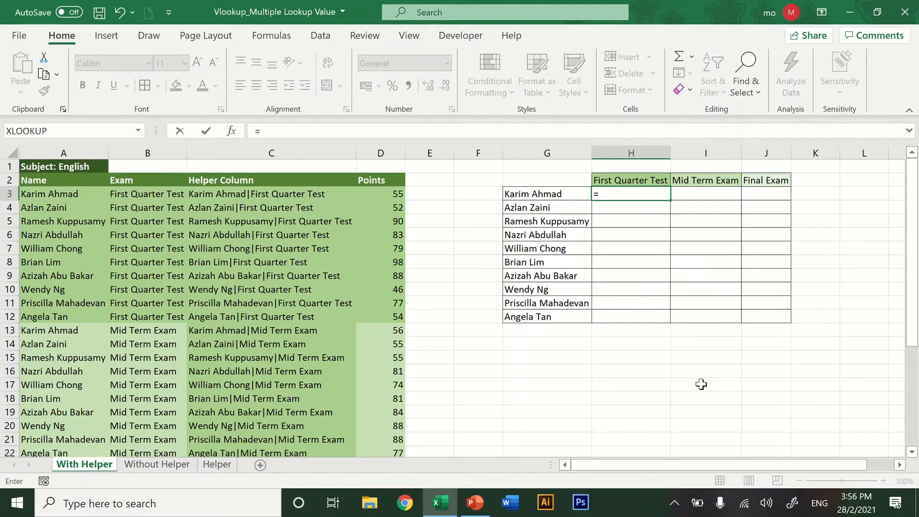
{"action": "type", "text": "vlooku"}
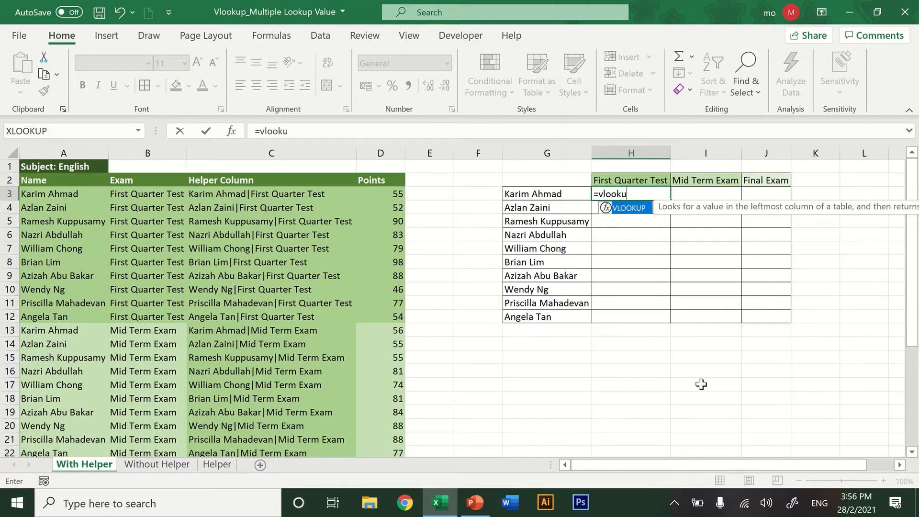
{"action": "type", "text": "p("}
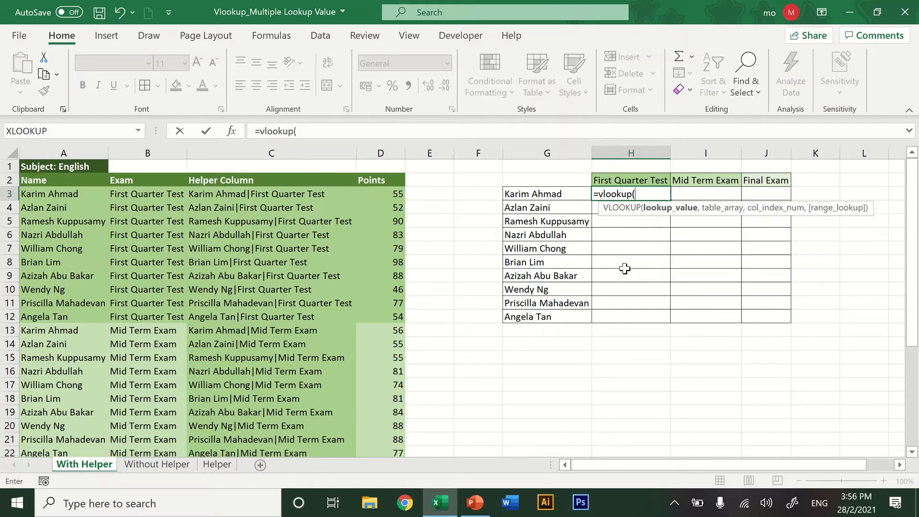
{"action": "left_click", "coordinate": [558, 193]}
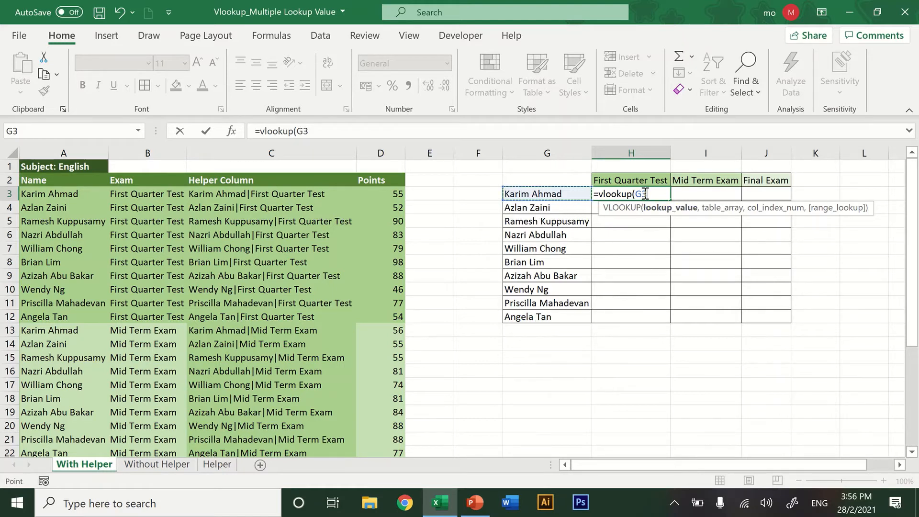
{"action": "left_click_drag", "start_coordinate": [646, 194], "coordinate": [637, 194]}
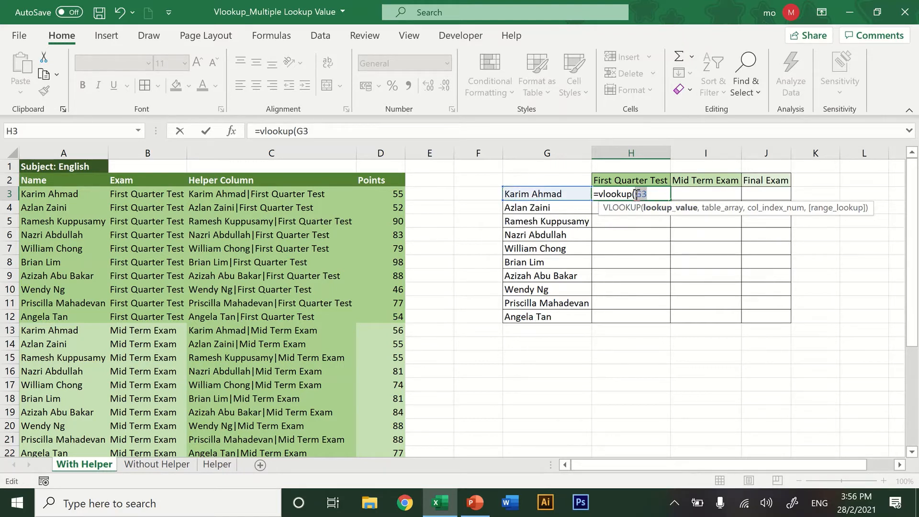
{"action": "key", "text": "F4"}
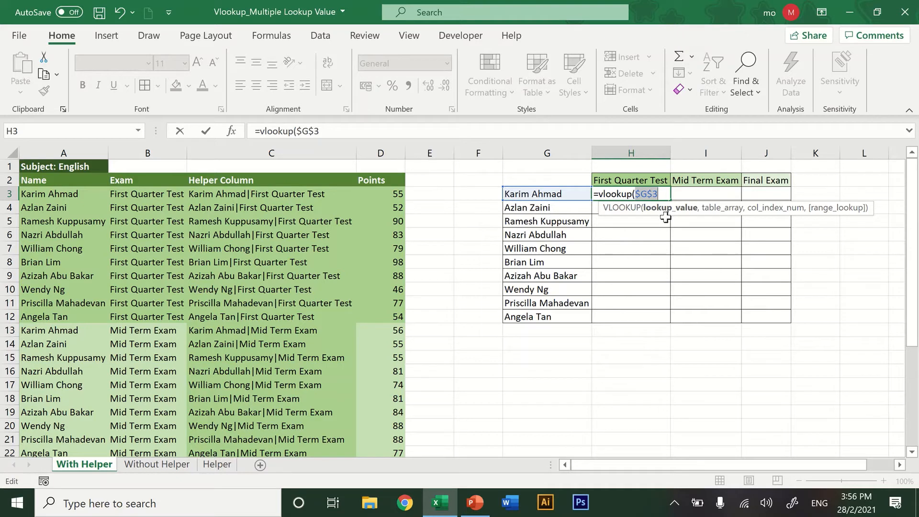
{"action": "key", "text": "F4"}
{"action": "key", "text": "F4"}
Step: Complete the H3 formula's lookup value by joining a pipe and the exam header as &"|"&H$2
{"action": "left_click", "coordinate": [655, 192]}
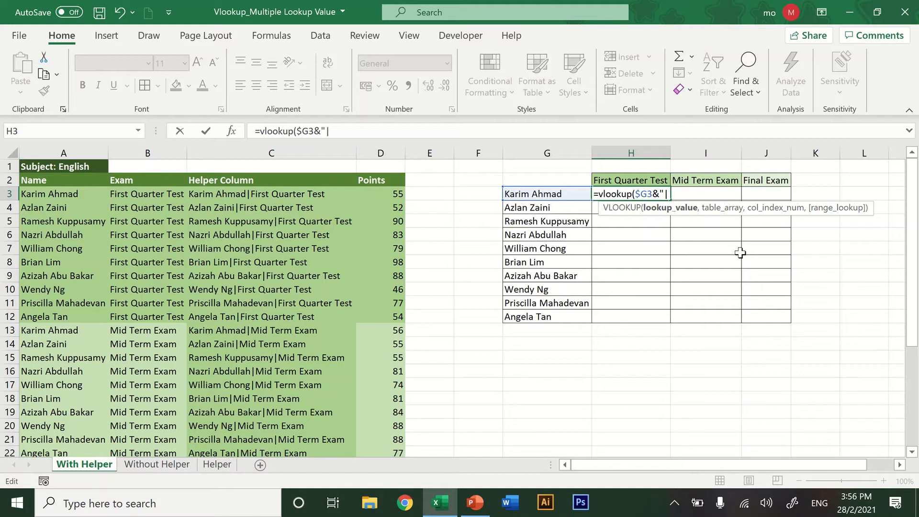
{"action": "type", "text": "\"&"}
{"action": "left_click", "coordinate": [635, 177]}
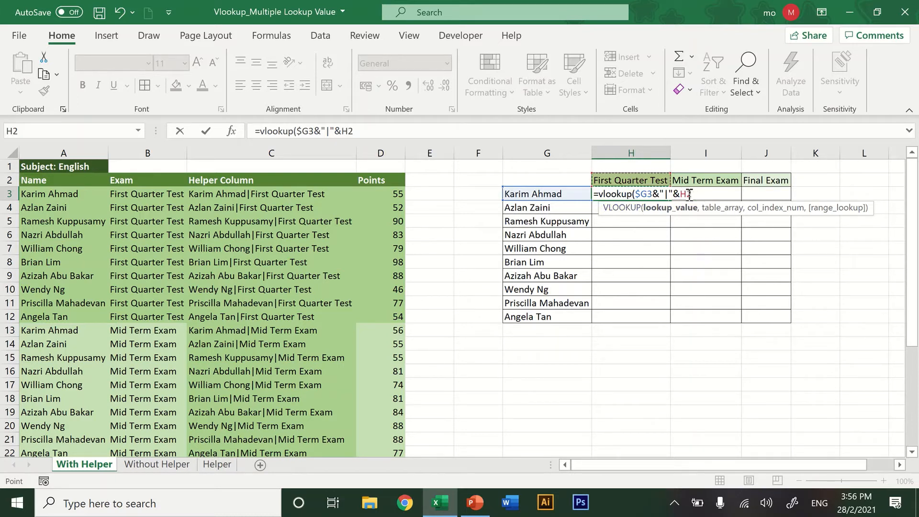
{"action": "left_click_drag", "start_coordinate": [691, 195], "coordinate": [682, 194]}
{"action": "key", "text": "F4"}
{"action": "key", "text": "F4"}
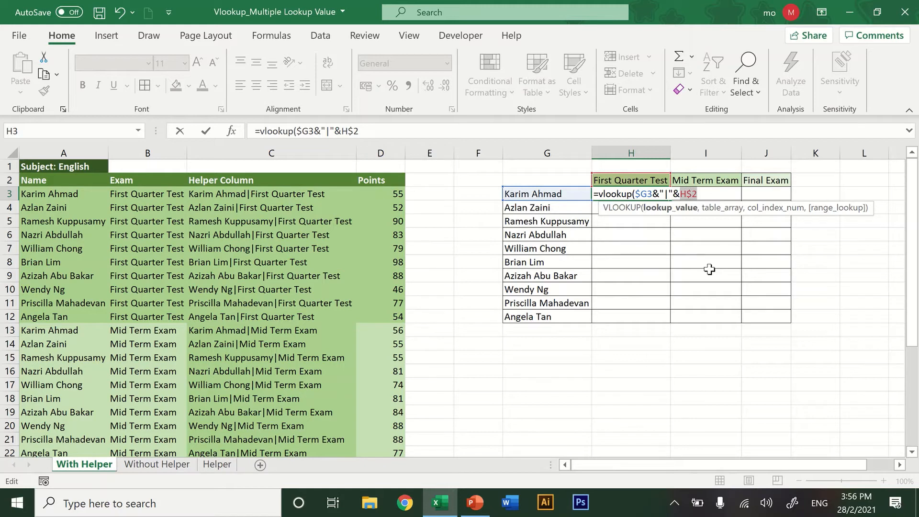
{"action": "left_click", "coordinate": [708, 195]}
{"action": "type", "text": ","}
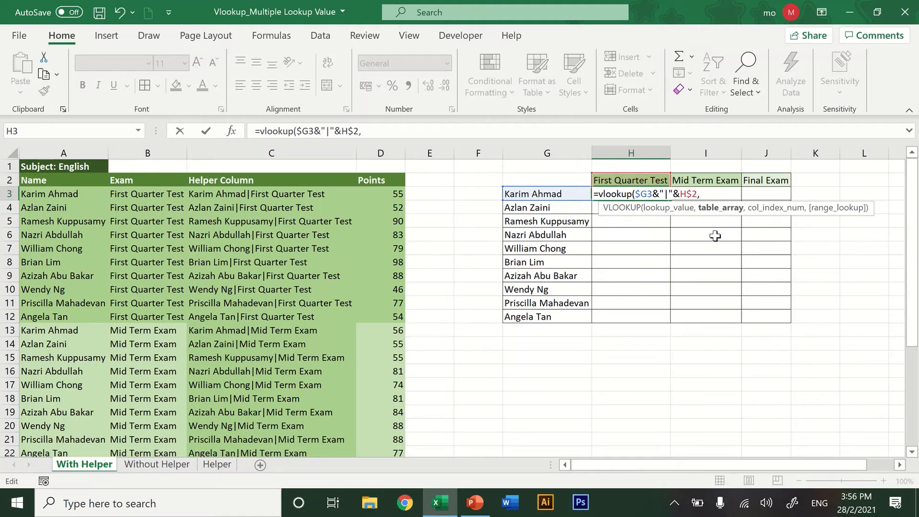
Step: Set the H3 formula's table array to the Helper Column and Points data as the absolute range $C$3:$D$32
{"action": "left_click_drag", "start_coordinate": [256, 193], "coordinate": [386, 417]}
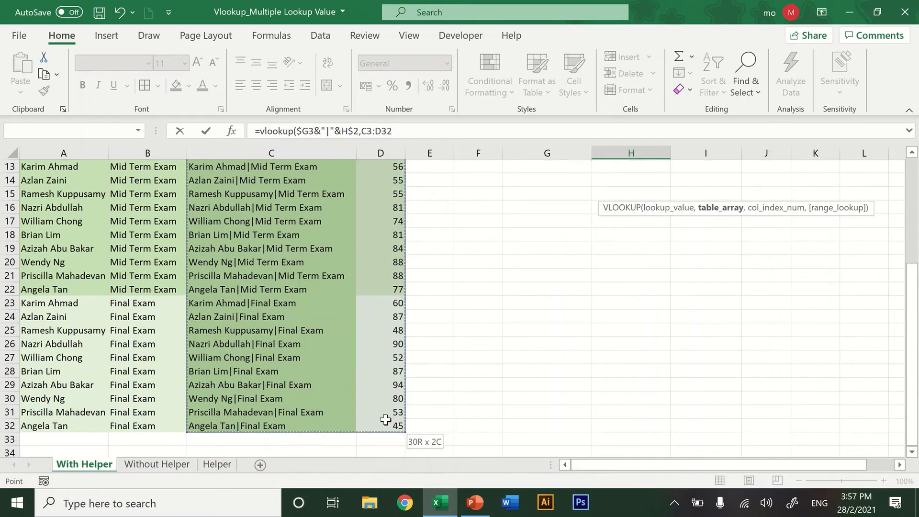
{"action": "scroll", "coordinate": [301, 383], "scroll_direction": "up", "scroll_amount": 4}
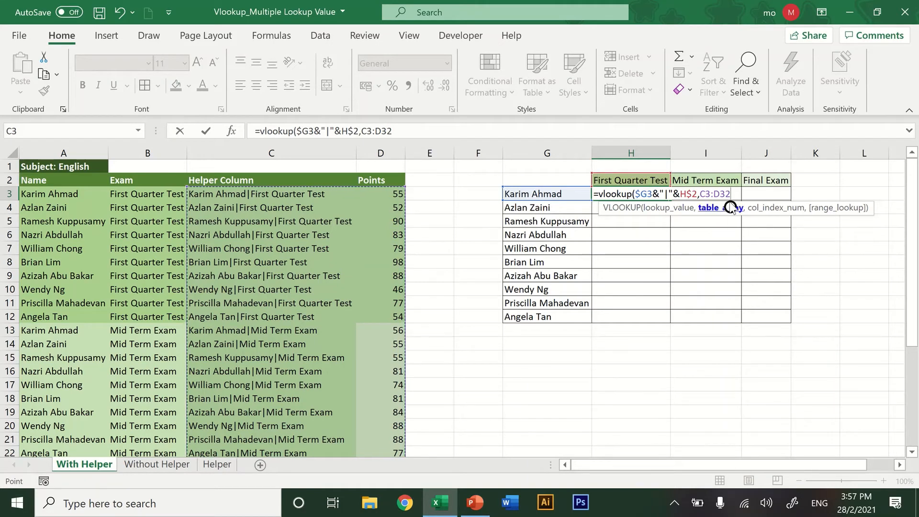
{"action": "left_click_drag", "start_coordinate": [731, 194], "coordinate": [701, 191]}
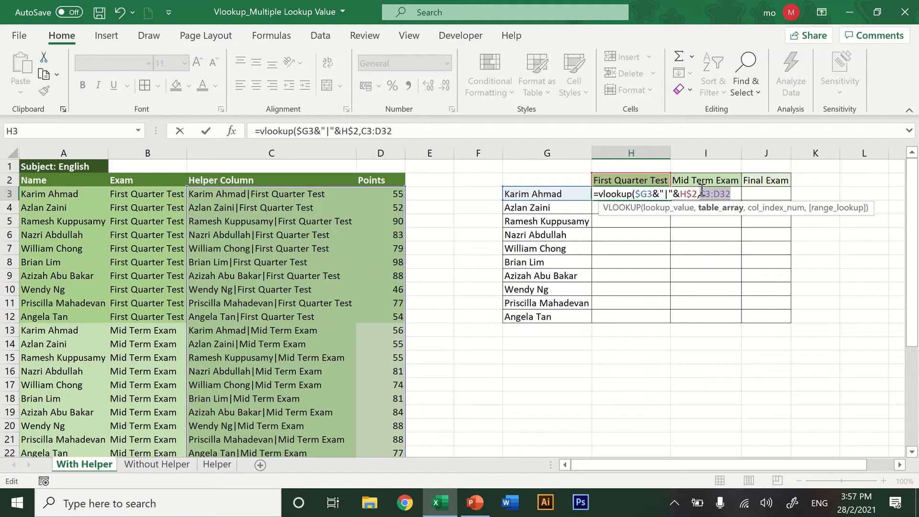
{"action": "key", "text": "F4"}
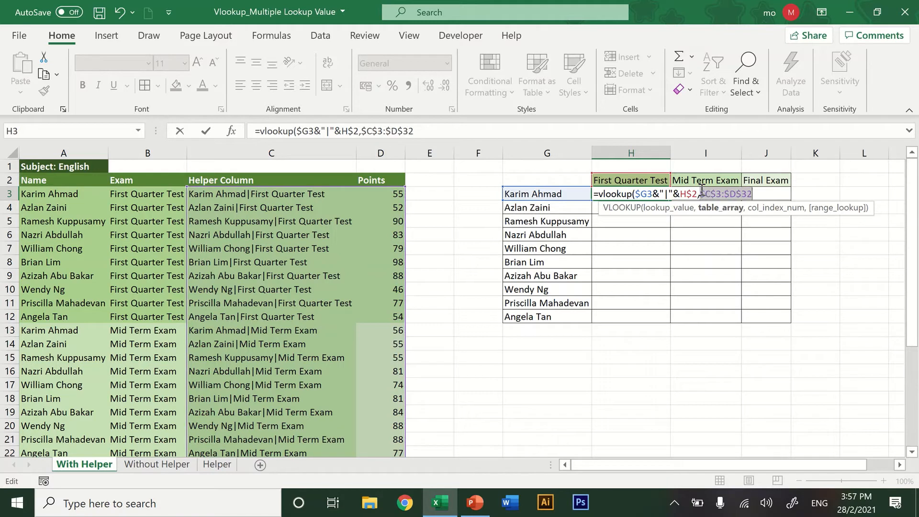
{"action": "left_click", "coordinate": [768, 194]}
{"action": "type", "text": ","}
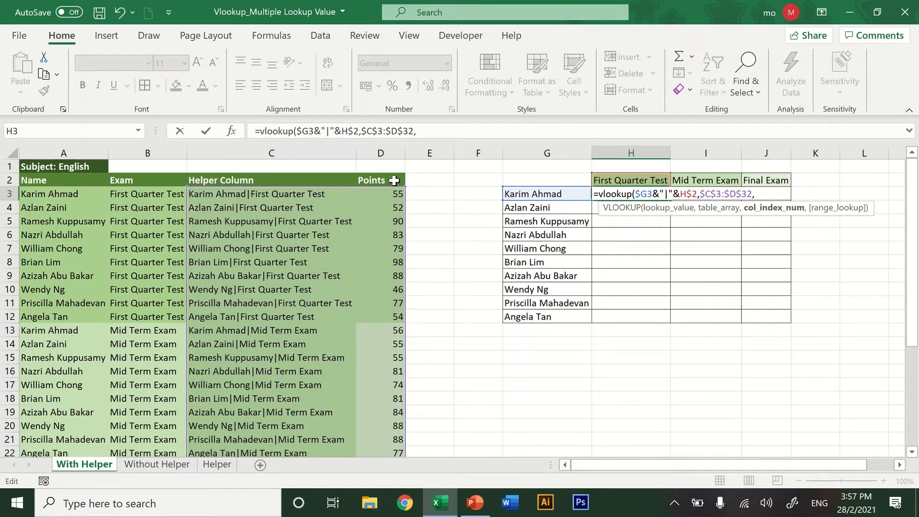
Step: Finish the H3 VLOOKUP with column index 2 and 0 for an exact match
{"action": "type", "text": "2,"}
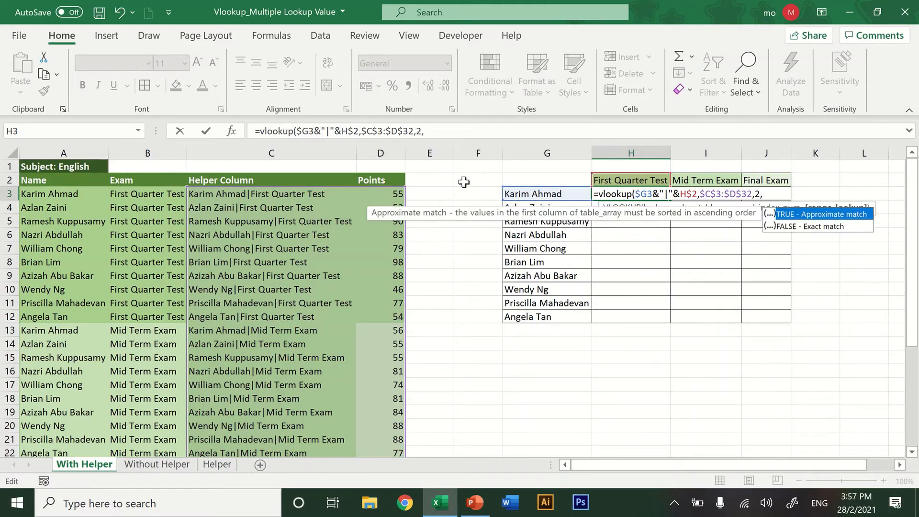
{"action": "type", "text": "0)"}
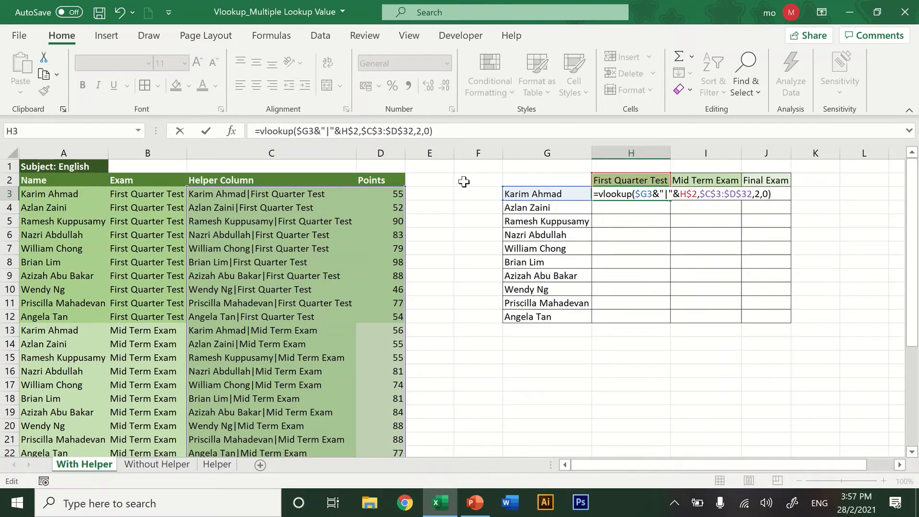
{"action": "key", "text": "Return"}
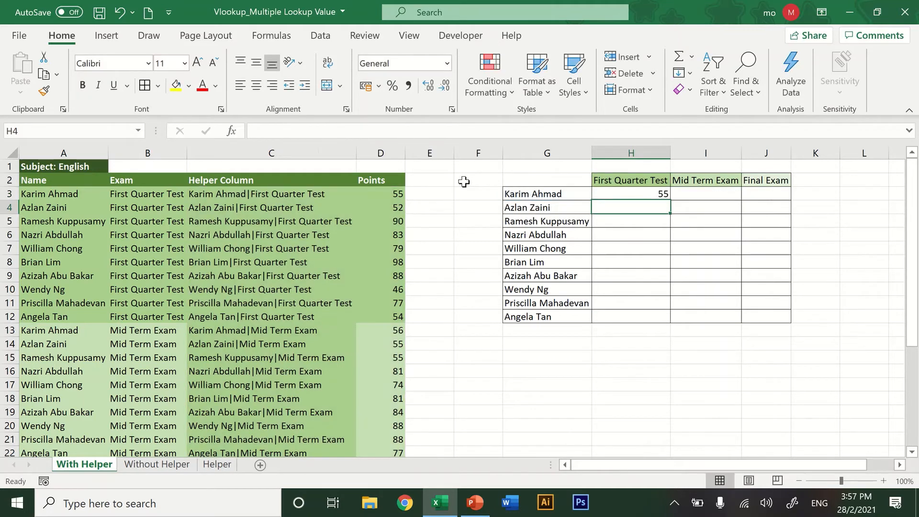
Step: Fill the H3 formula down to row 12 and across the Mid Term Exam and Final Exam columns
{"action": "left_click", "coordinate": [663, 194]}
{"action": "left_click_drag", "start_coordinate": [670, 200], "coordinate": [673, 322]}
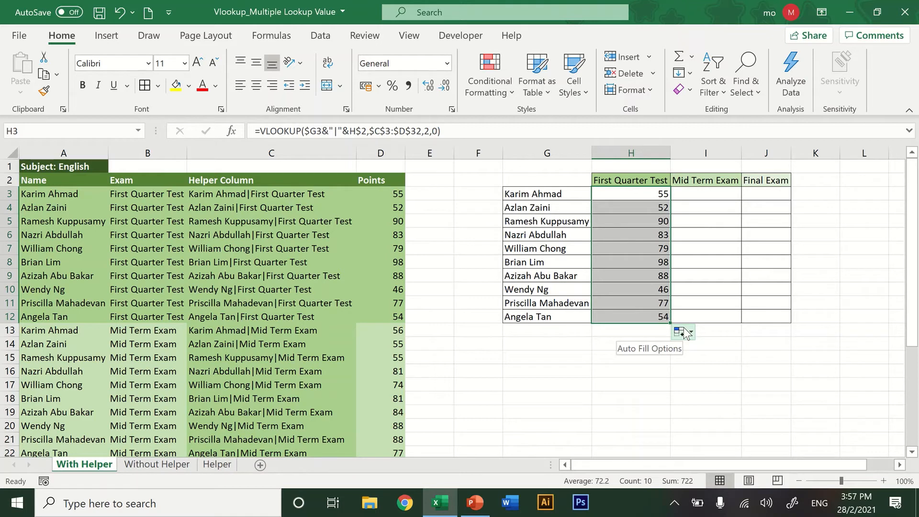
{"action": "left_click_drag", "start_coordinate": [671, 322], "coordinate": [730, 317]}
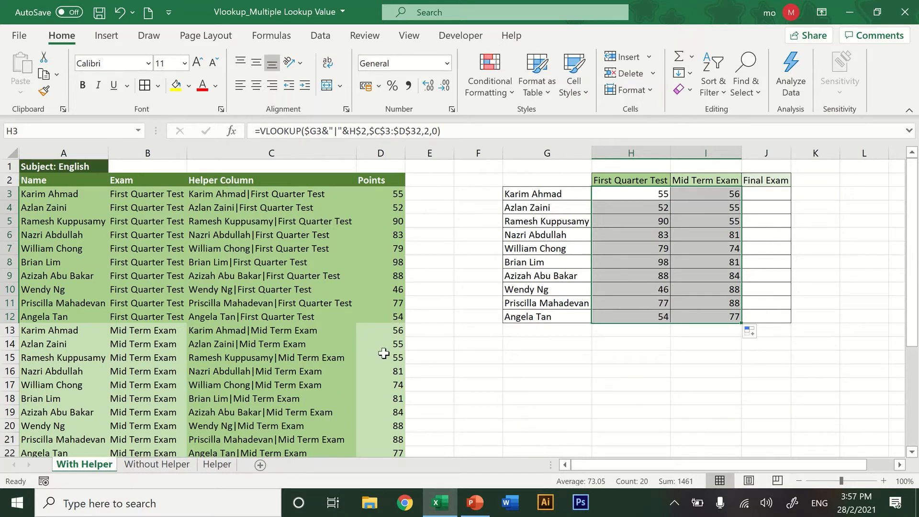
{"action": "left_click_drag", "start_coordinate": [741, 323], "coordinate": [789, 323]}
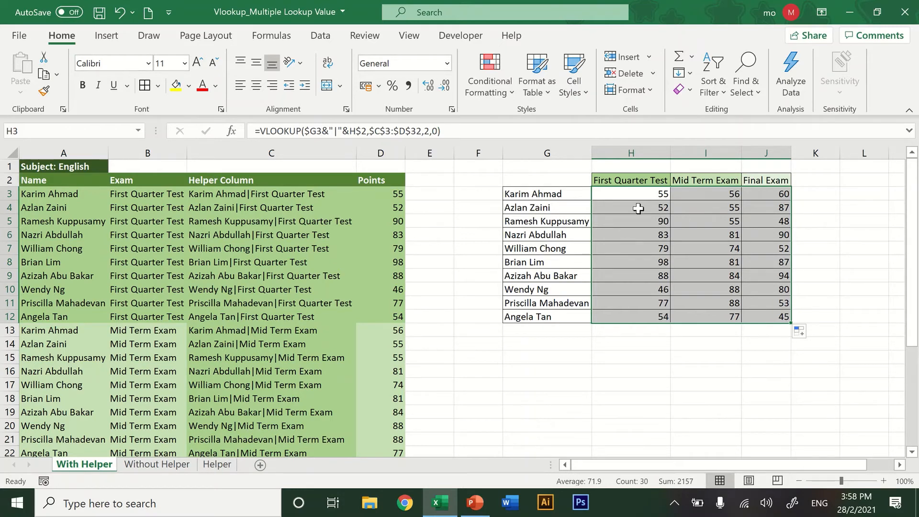
{"action": "left_click", "coordinate": [612, 333]}
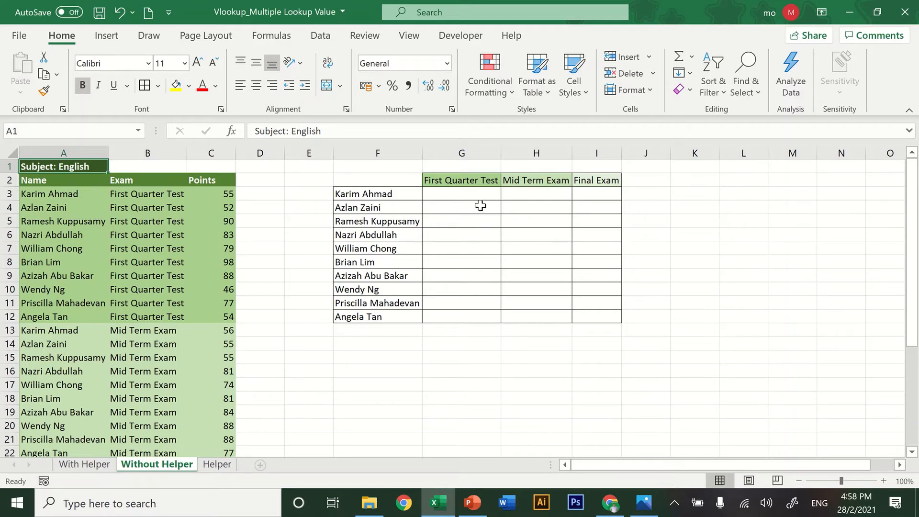
Step: In G3 of the Without Helper sheet, start a VLOOKUP formula with $F3 as the first part of the lookup value
{"action": "left_click", "coordinate": [471, 195]}
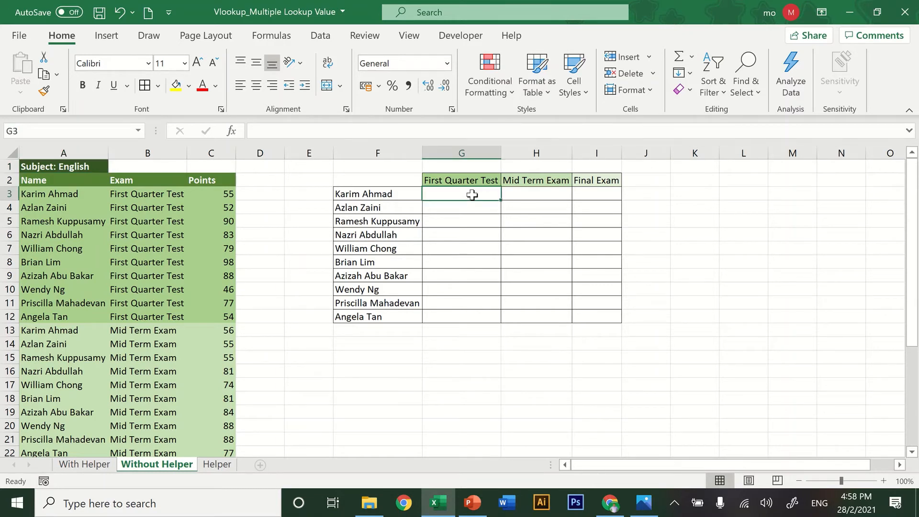
{"action": "type", "text": "="}
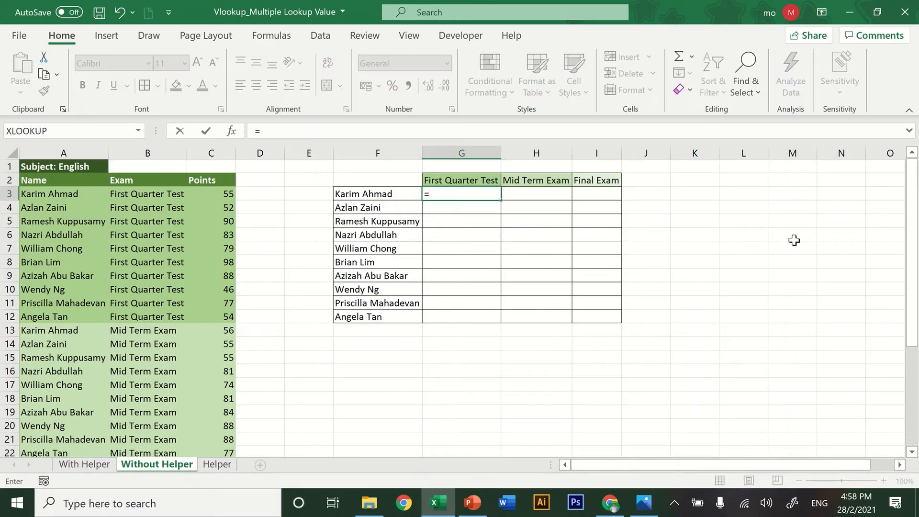
{"action": "type", "text": "vl"}
{"action": "key", "text": "Tab"}
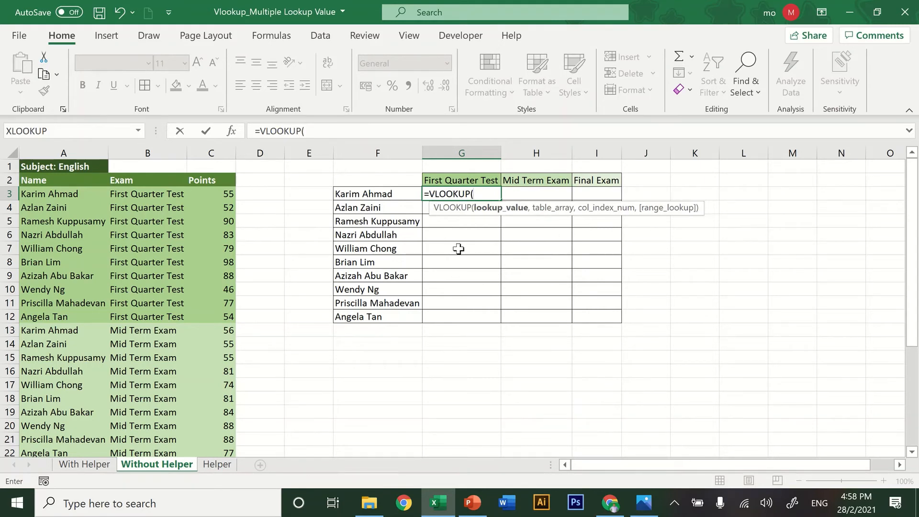
{"action": "left_click", "coordinate": [390, 193]}
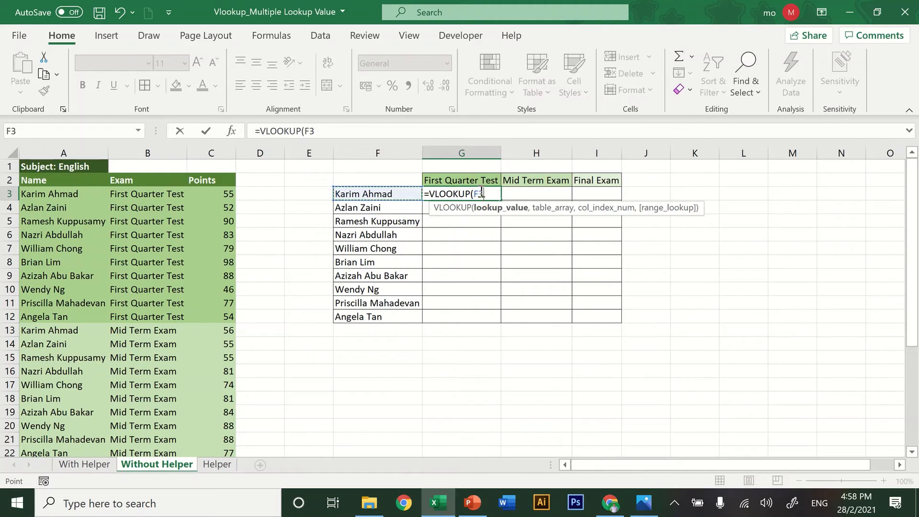
{"action": "left_click", "coordinate": [481, 194]}
{"action": "key", "text": "F4"}
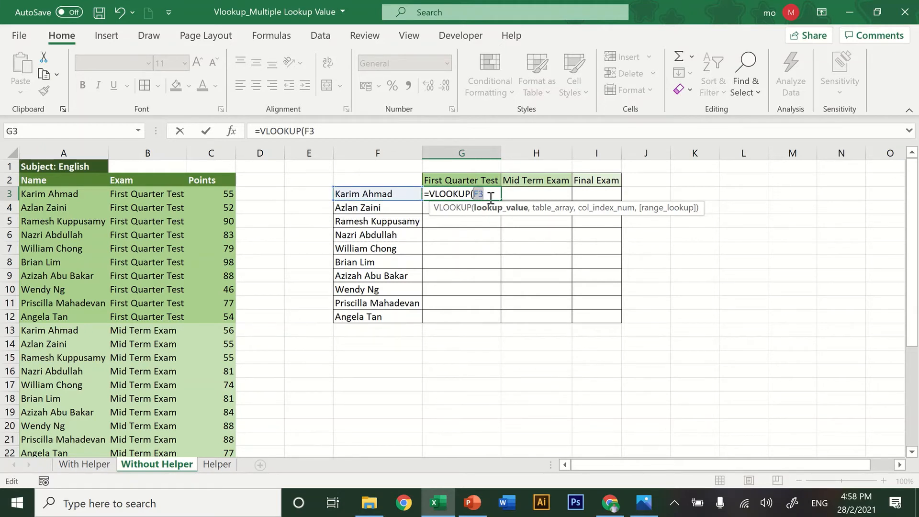
{"action": "key", "text": "F4"}
{"action": "key", "text": "F4"}
Step: Complete the G3 formula's lookup value by joining a pipe and the exam header as &"|"&G$2
{"action": "left_click", "coordinate": [495, 193]}
{"action": "type", "text": "&\"|\"&"}
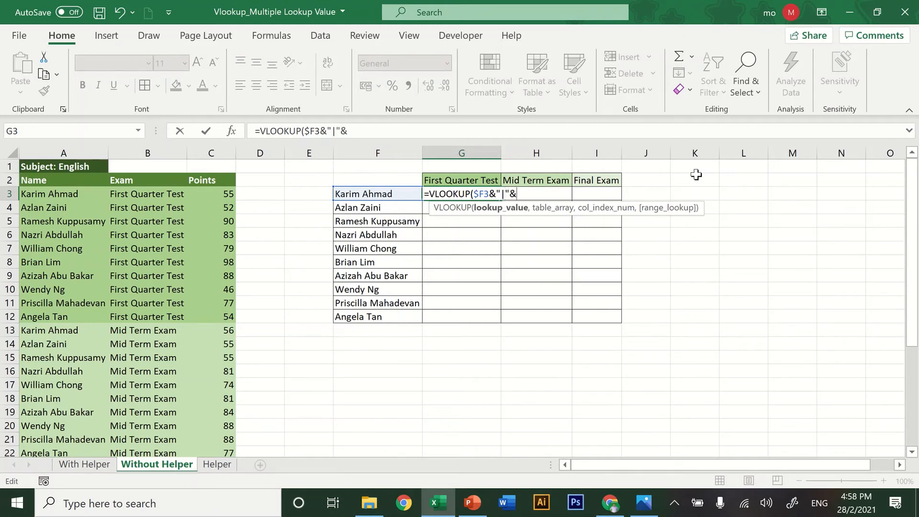
{"action": "left_click", "coordinate": [483, 182]}
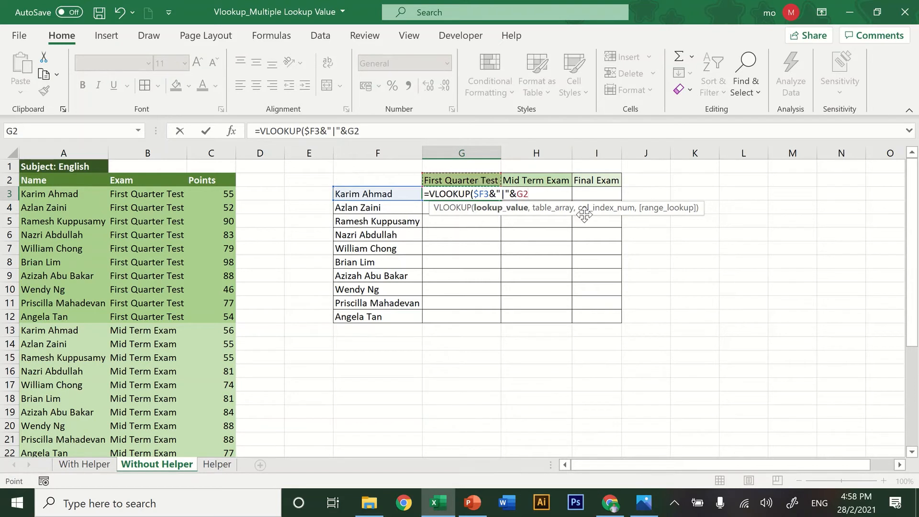
{"action": "left_click_drag", "start_coordinate": [543, 195], "coordinate": [517, 194]}
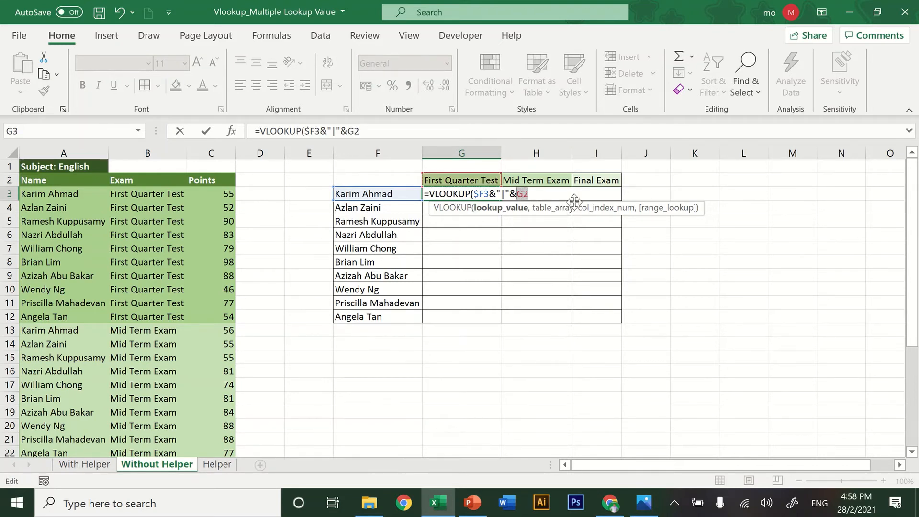
{"action": "key", "text": "F4"}
{"action": "key", "text": "F4"}
{"action": "key", "text": "Right"}
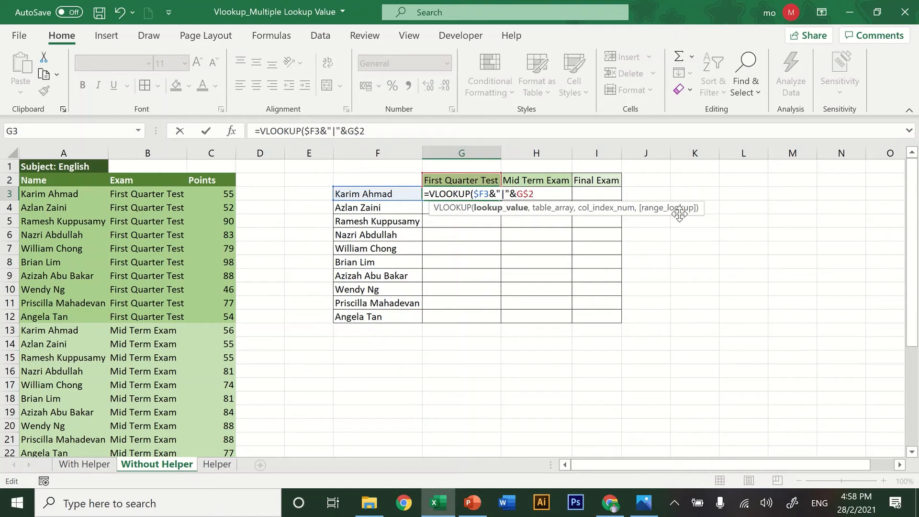
Step: Start the table array of the G3 VLOOKUP with a CHOOSE function using {1,2} as the index number
{"action": "type", "text": ","}
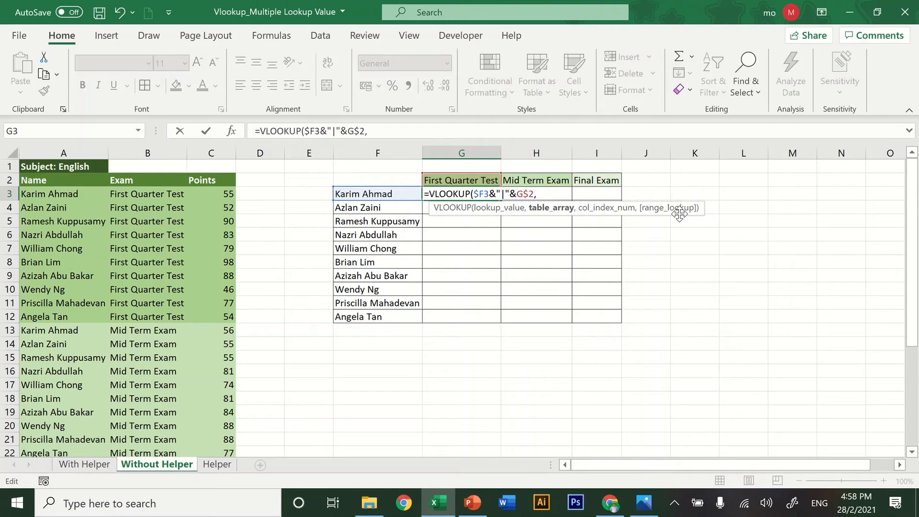
{"action": "type", "text": "choo"}
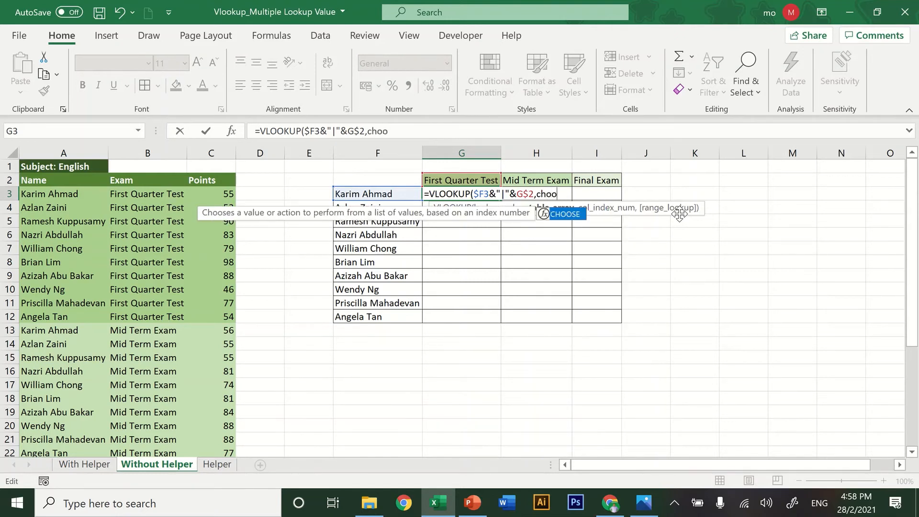
{"action": "type", "text": "se("}
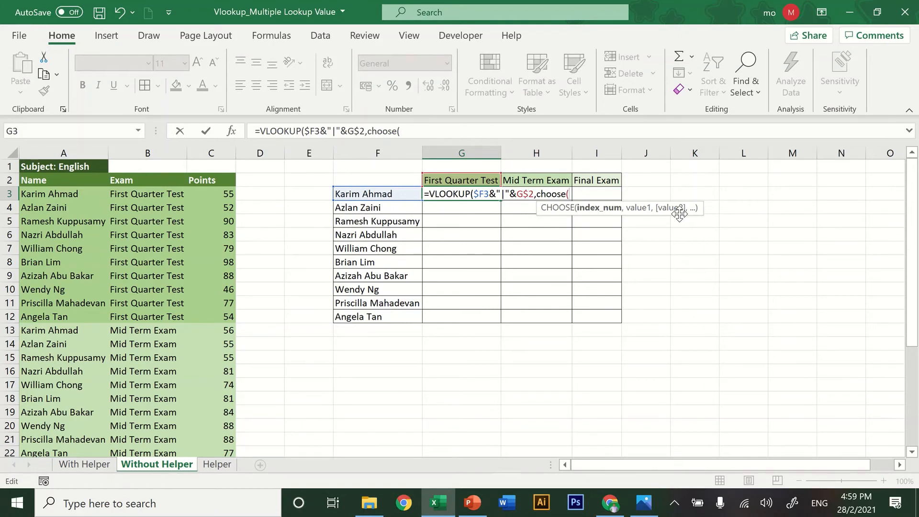
{"action": "type", "text": "{1,2},"}
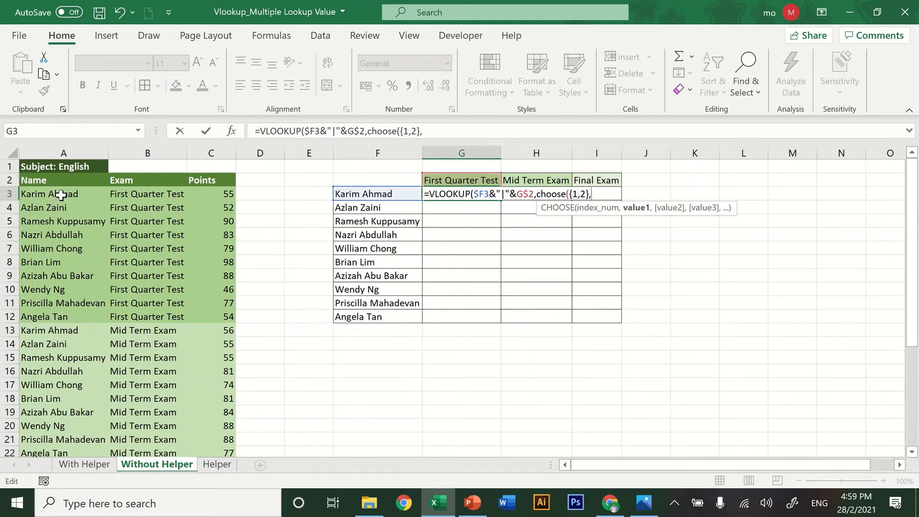
Step: Add the Name column data as the start of CHOOSE's first value, locked as $A$3:$A$32
{"action": "left_click_drag", "start_coordinate": [61, 196], "coordinate": [59, 410]}
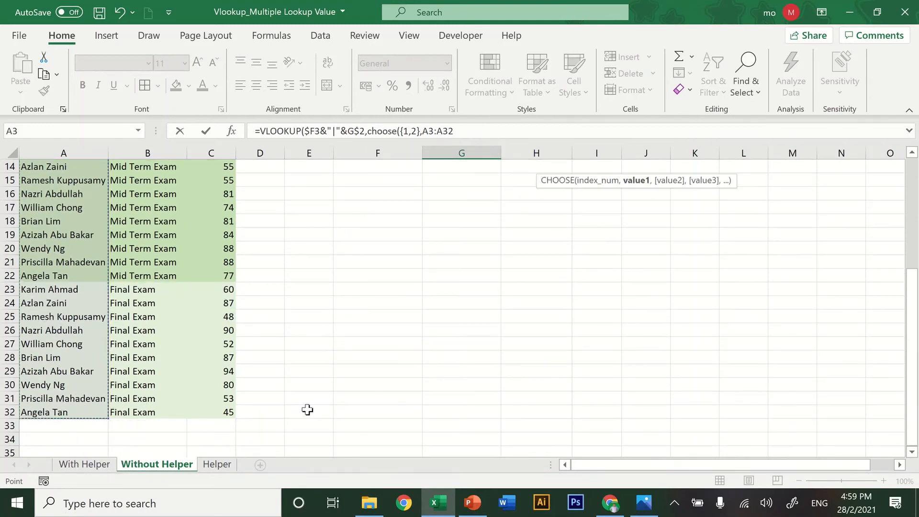
{"action": "scroll", "coordinate": [365, 376], "scroll_direction": "up", "scroll_amount": 4}
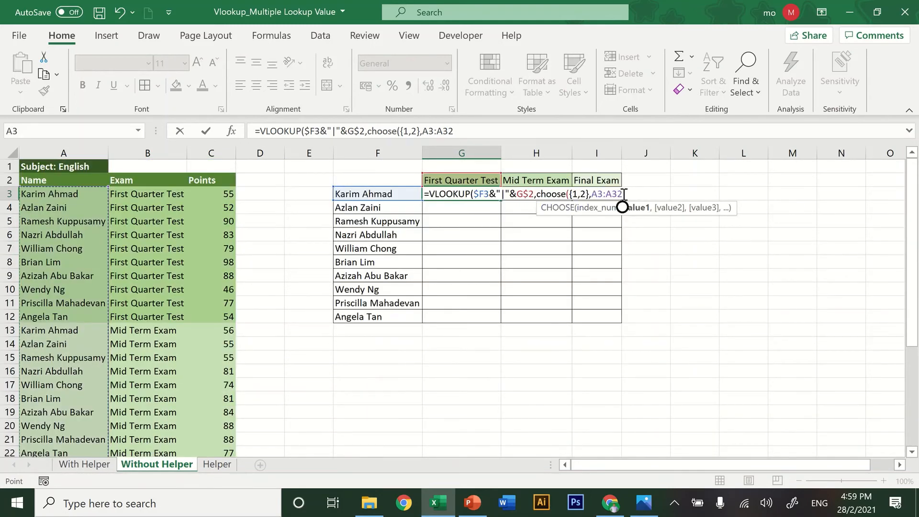
{"action": "left_click_drag", "start_coordinate": [622, 193], "coordinate": [591, 194]}
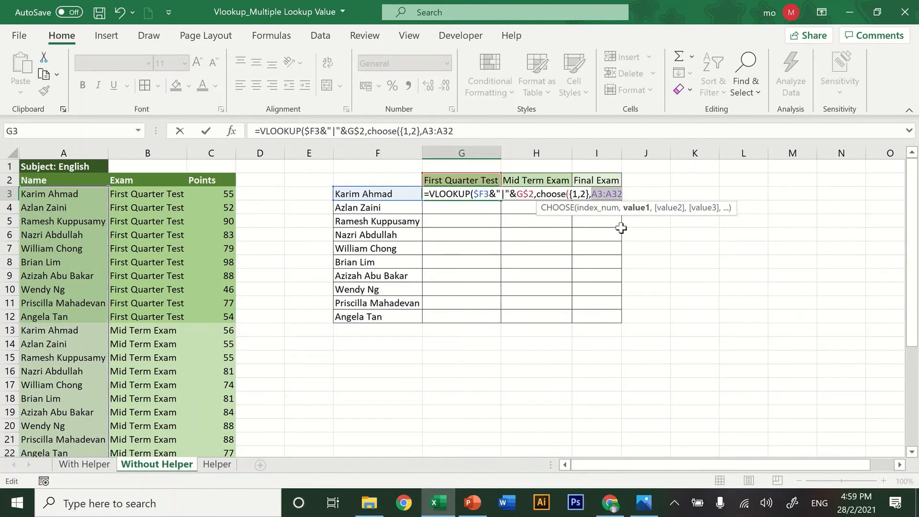
{"action": "key", "text": "F4"}
{"action": "left_click", "coordinate": [652, 194]}
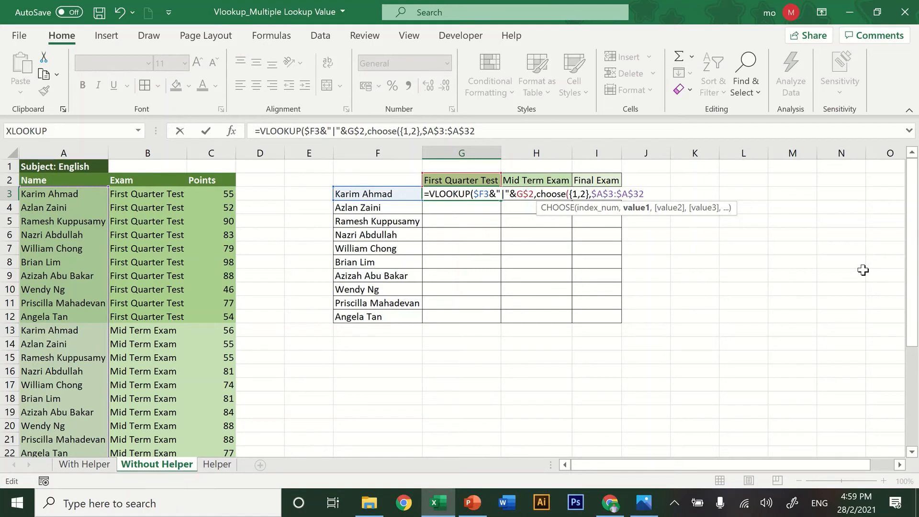
Step: Join a pipe and the Exam column data to the name range as &"|"&$B$3:$B$32
{"action": "type", "text": "&\"|\"&"}
{"action": "left_click_drag", "start_coordinate": [156, 195], "coordinate": [160, 423]}
{"action": "scroll", "coordinate": [420, 362], "scroll_direction": "up", "scroll_amount": 4}
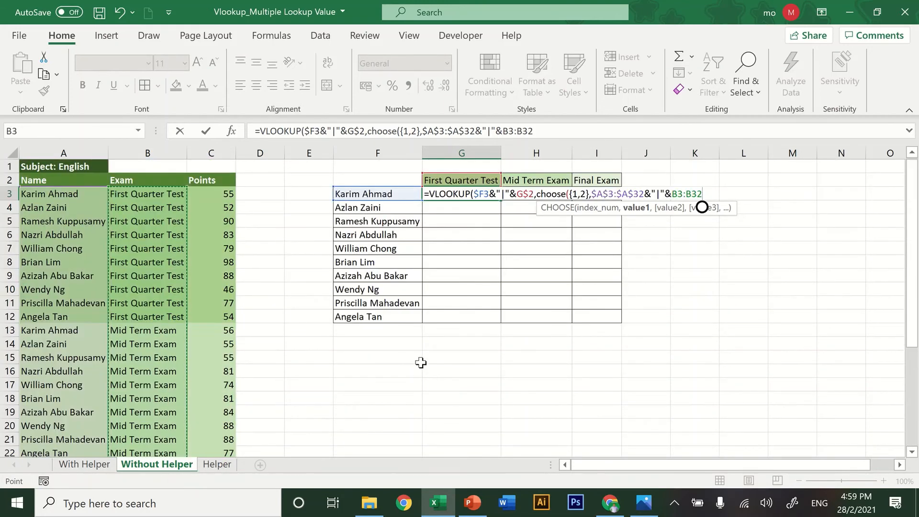
{"action": "left_click_drag", "start_coordinate": [702, 195], "coordinate": [673, 195]}
{"action": "key", "text": "F4"}
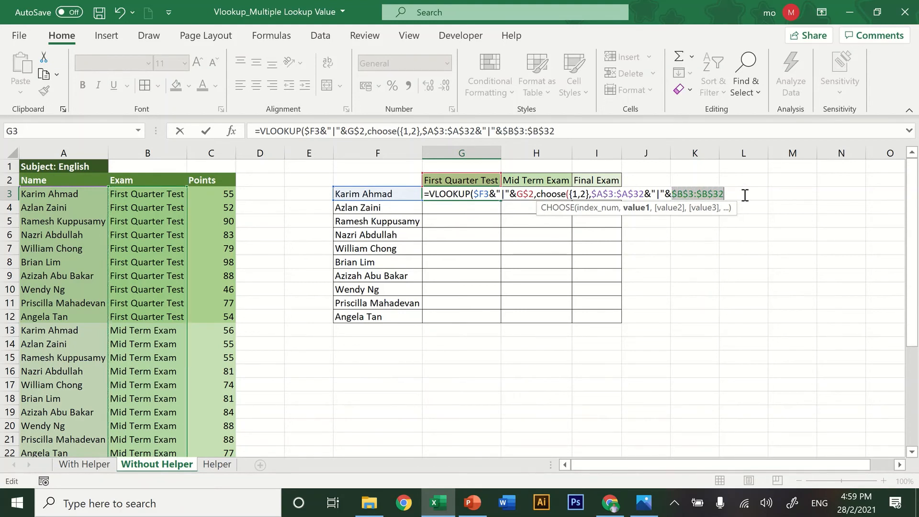
{"action": "left_click", "coordinate": [735, 196]}
Step: Add the Points data as CHOOSE's second value, locked as $C$3:$C$32, and close the CHOOSE function
{"action": "type", "text": ","}
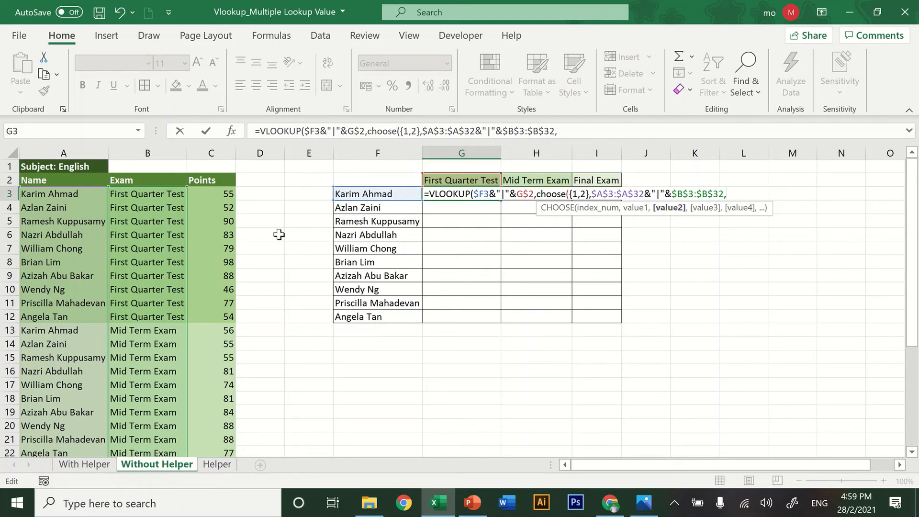
{"action": "left_click_drag", "start_coordinate": [220, 193], "coordinate": [214, 418]}
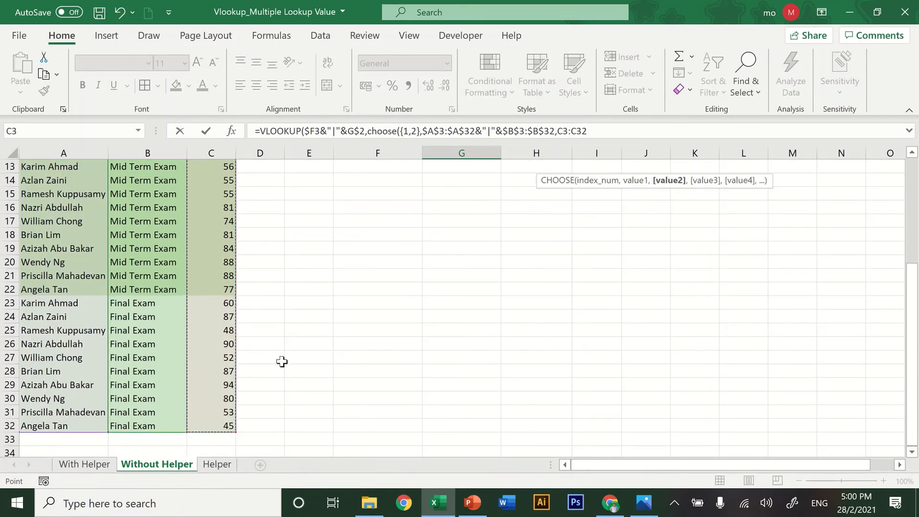
{"action": "scroll", "coordinate": [287, 345], "scroll_direction": "up", "scroll_amount": 4}
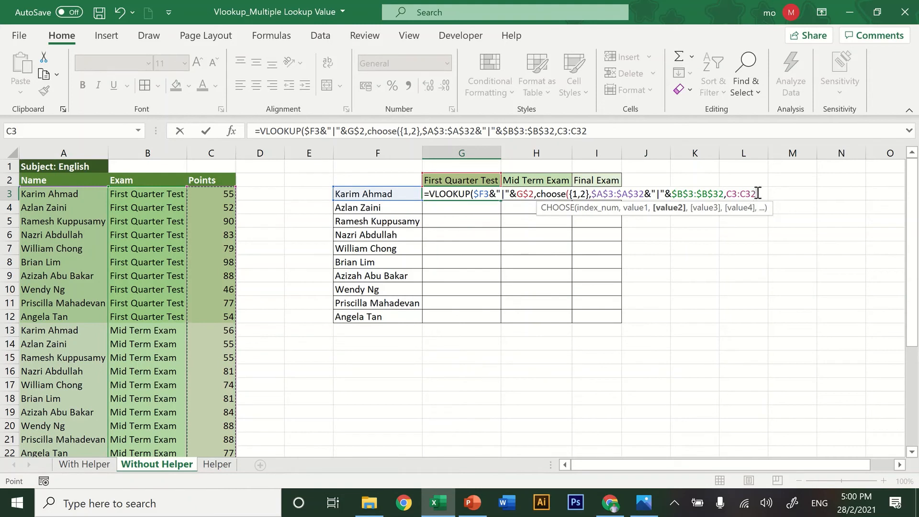
{"action": "left_click_drag", "start_coordinate": [756, 194], "coordinate": [727, 194]}
{"action": "key", "text": "F4"}
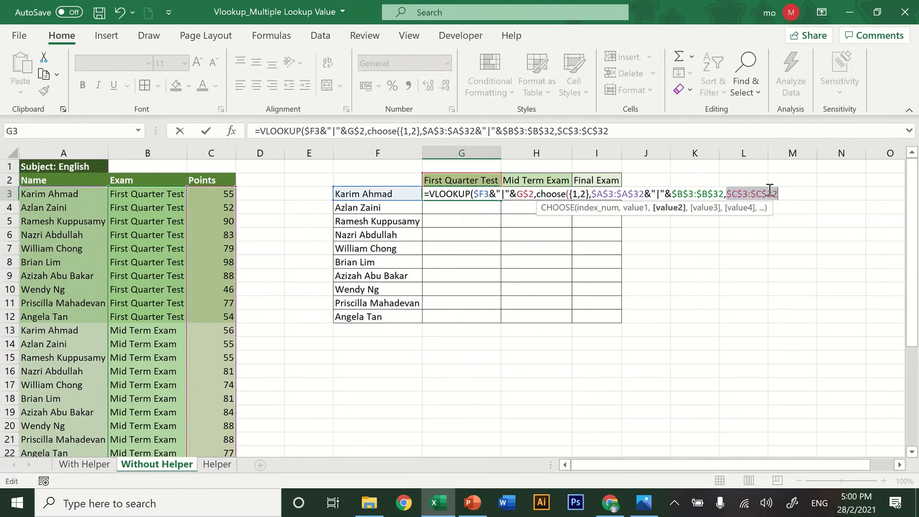
{"action": "left_click", "coordinate": [782, 194]}
{"action": "type", "text": ")"}
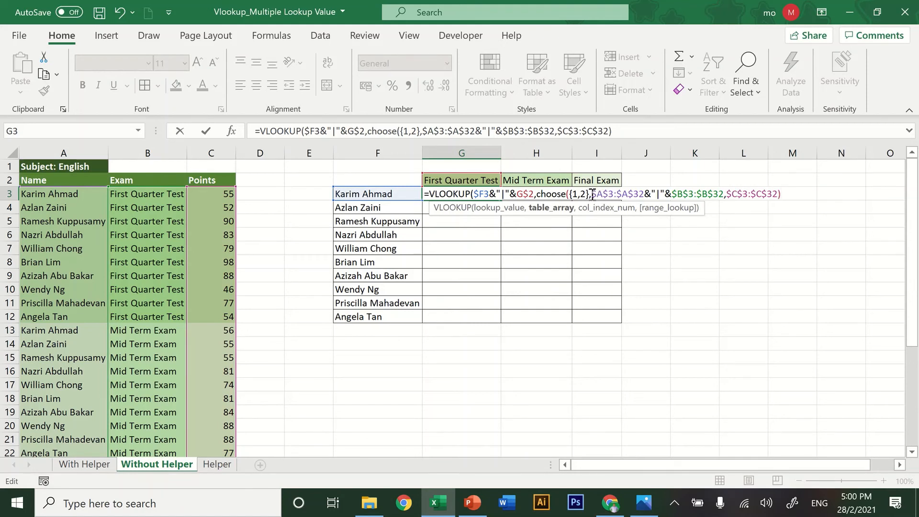
{"action": "left_click_drag", "start_coordinate": [592, 194], "coordinate": [723, 194]}
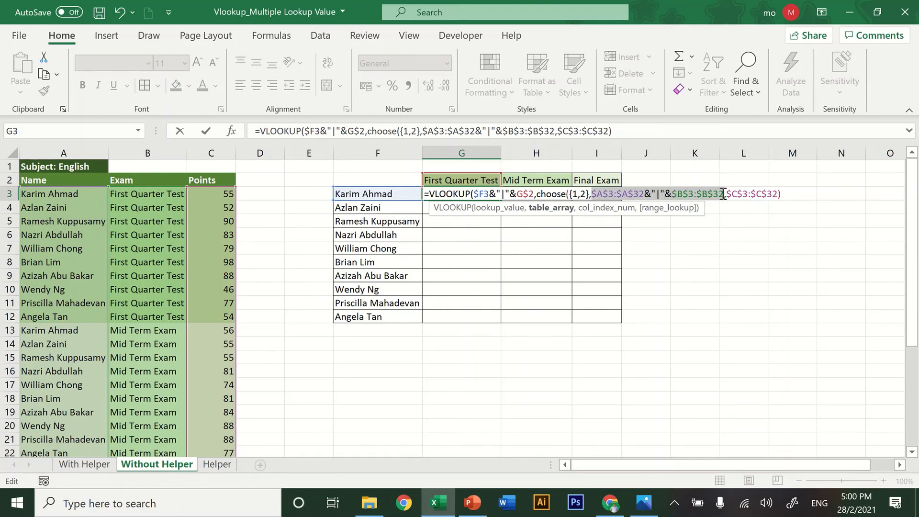
{"action": "left_click_drag", "start_coordinate": [723, 193], "coordinate": [778, 193]}
{"action": "left_click", "coordinate": [727, 193]}
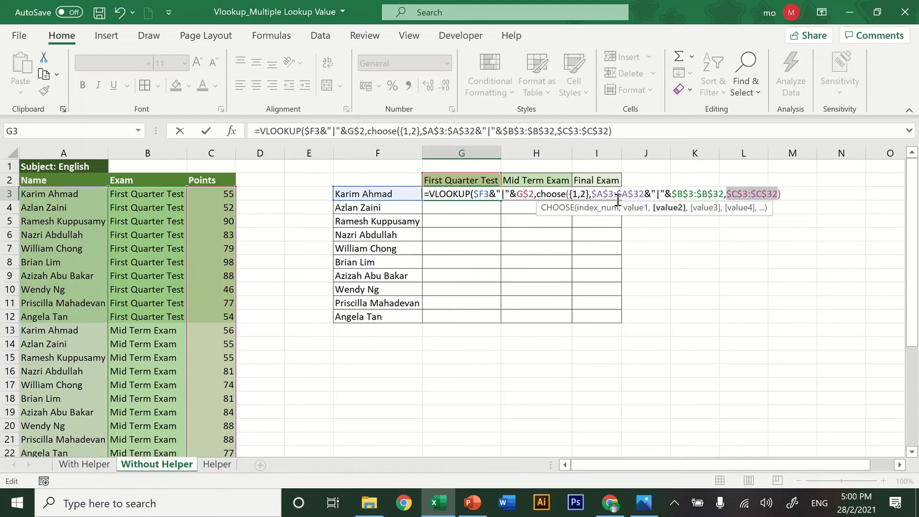
{"action": "left_click_drag", "start_coordinate": [594, 193], "coordinate": [779, 193]}
Step: Finish the G3 VLOOKUP with column index 2 and 0 for an exact match
{"action": "left_click", "coordinate": [785, 197]}
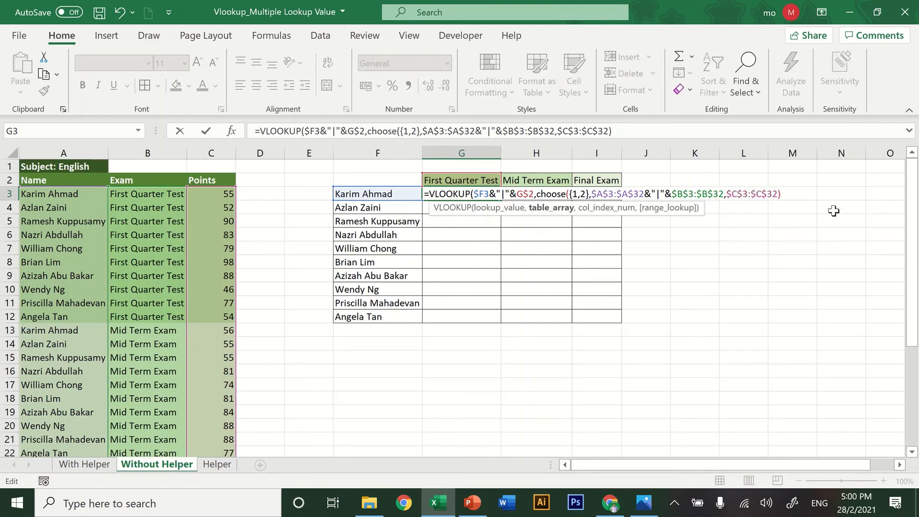
{"action": "type", "text": ","}
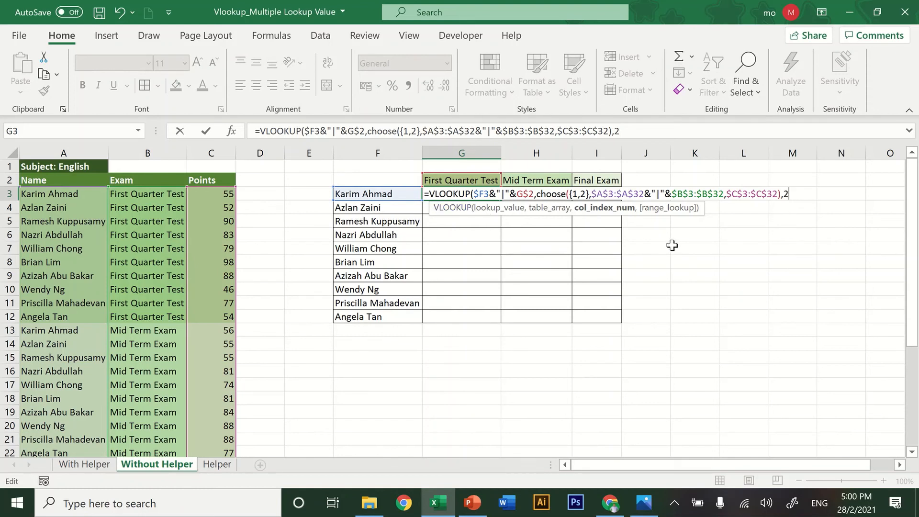
{"action": "type", "text": "2,"}
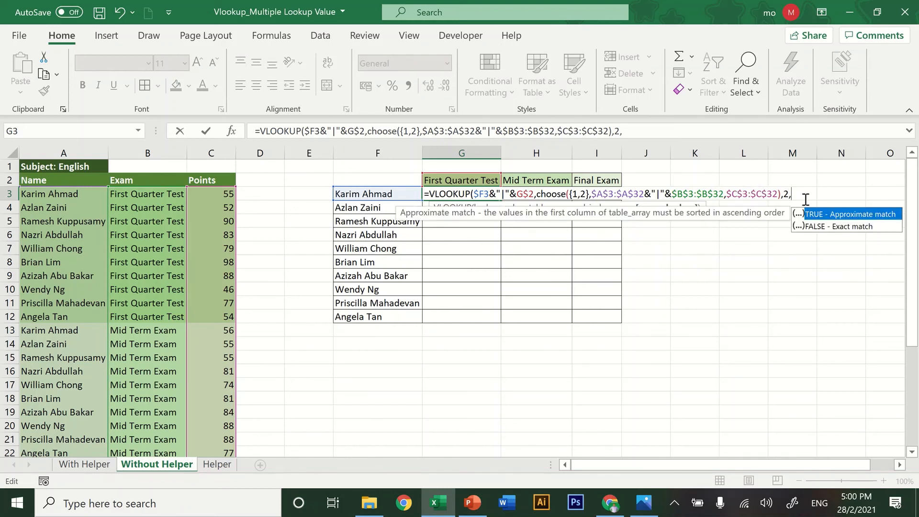
{"action": "type", "text": "0"}
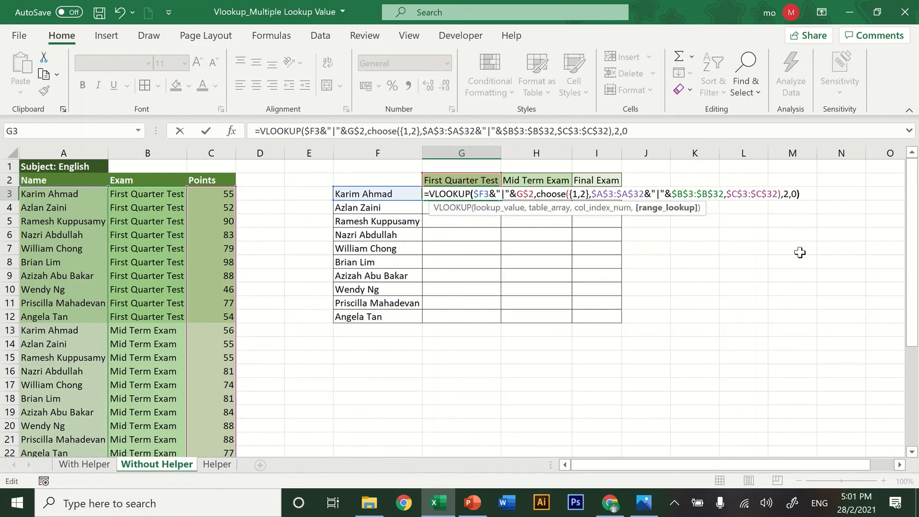
{"action": "type", "text": ")"}
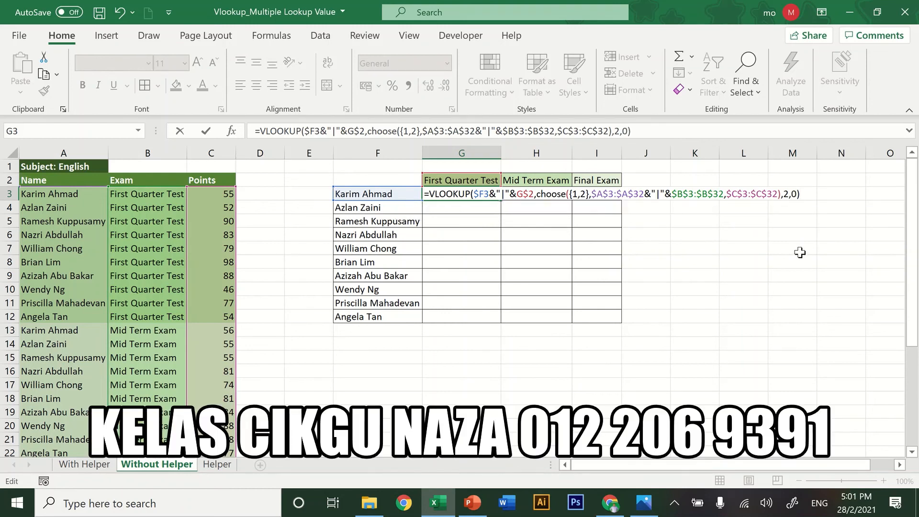
{"action": "key", "text": "Return"}
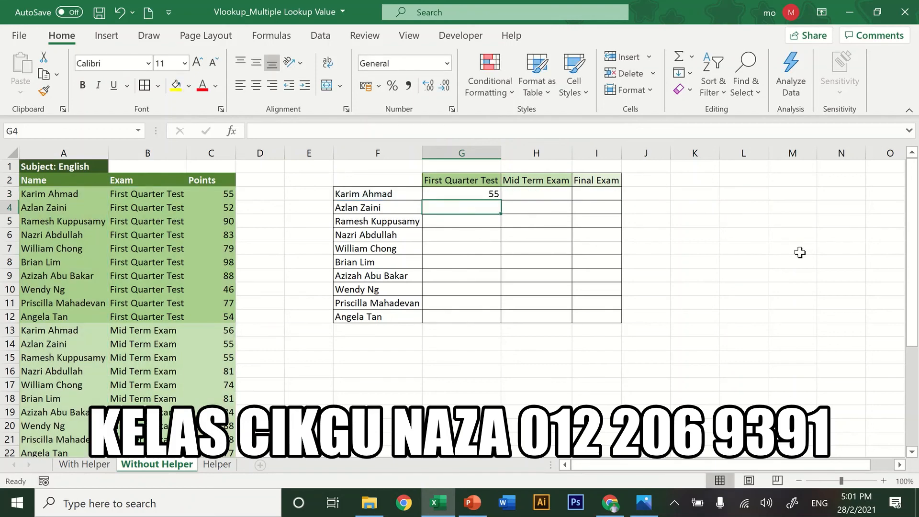
Step: Fill the G3 formula down to row 12 and across the Mid Term Exam and Final Exam columns
{"action": "left_click", "coordinate": [484, 196]}
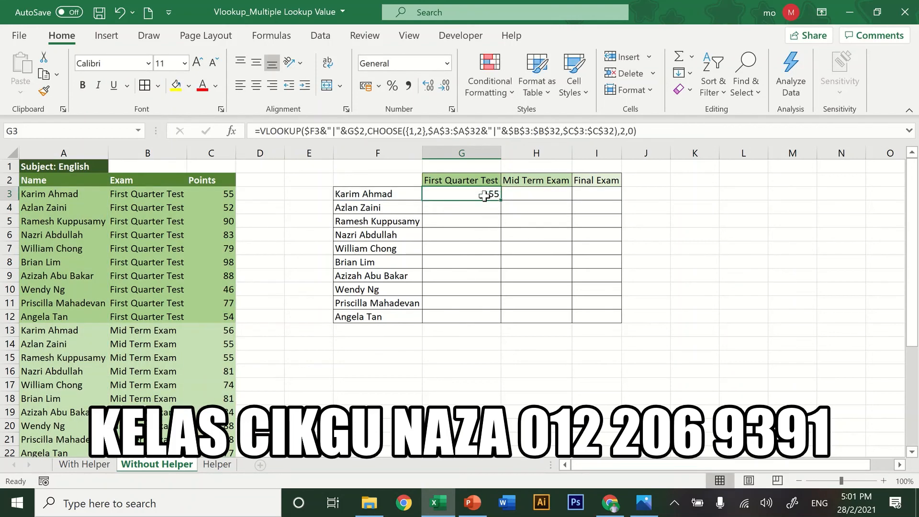
{"action": "left_click_drag", "start_coordinate": [500, 200], "coordinate": [510, 322]}
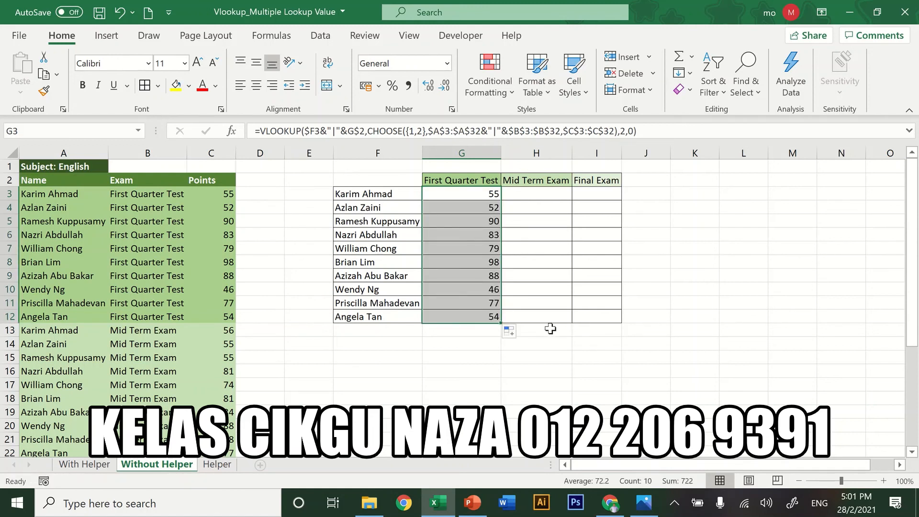
{"action": "left_click_drag", "start_coordinate": [500, 324], "coordinate": [558, 323]}
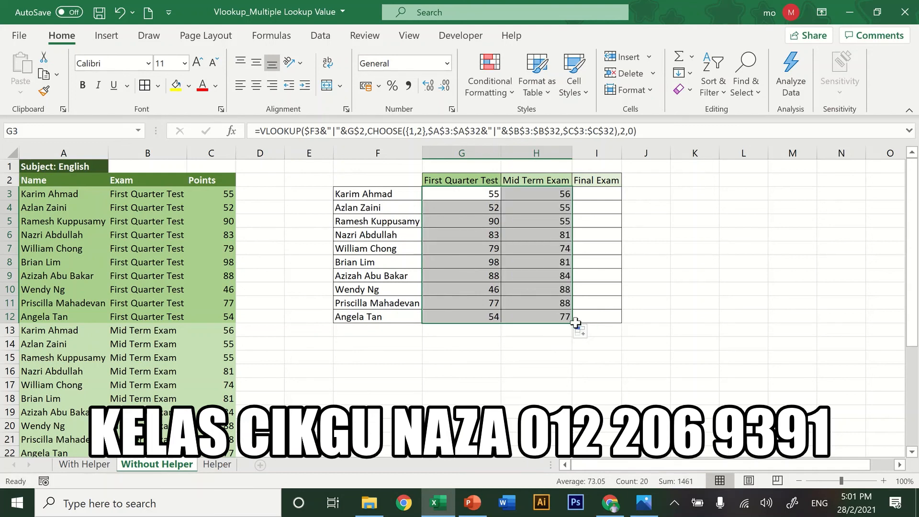
{"action": "left_click_drag", "start_coordinate": [572, 324], "coordinate": [608, 324]}
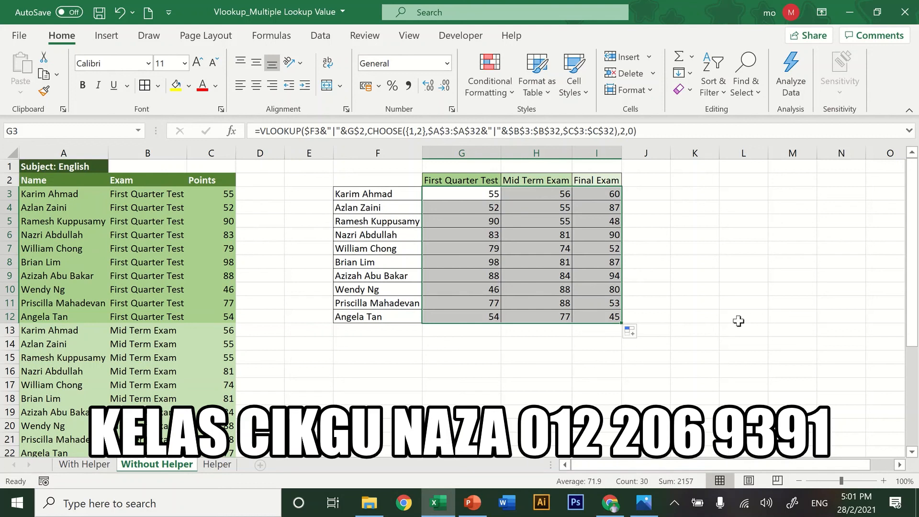
{"action": "left_click", "coordinate": [462, 332]}
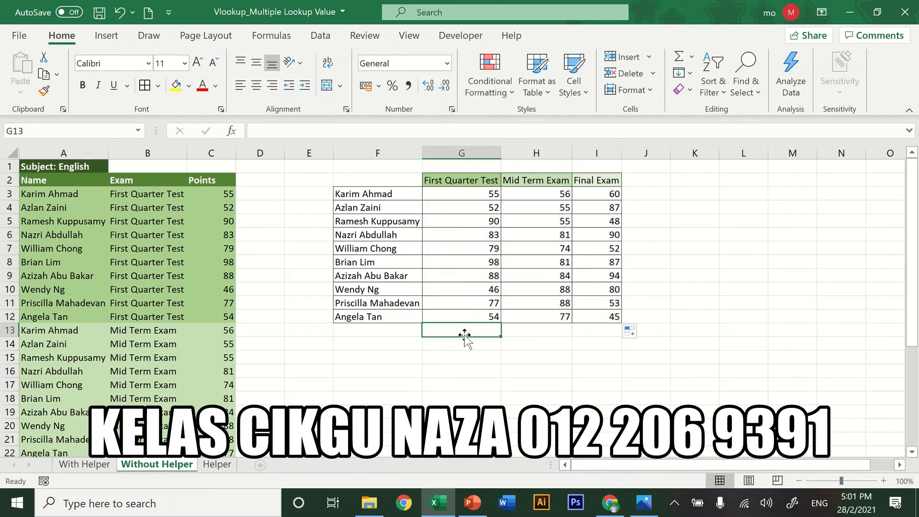